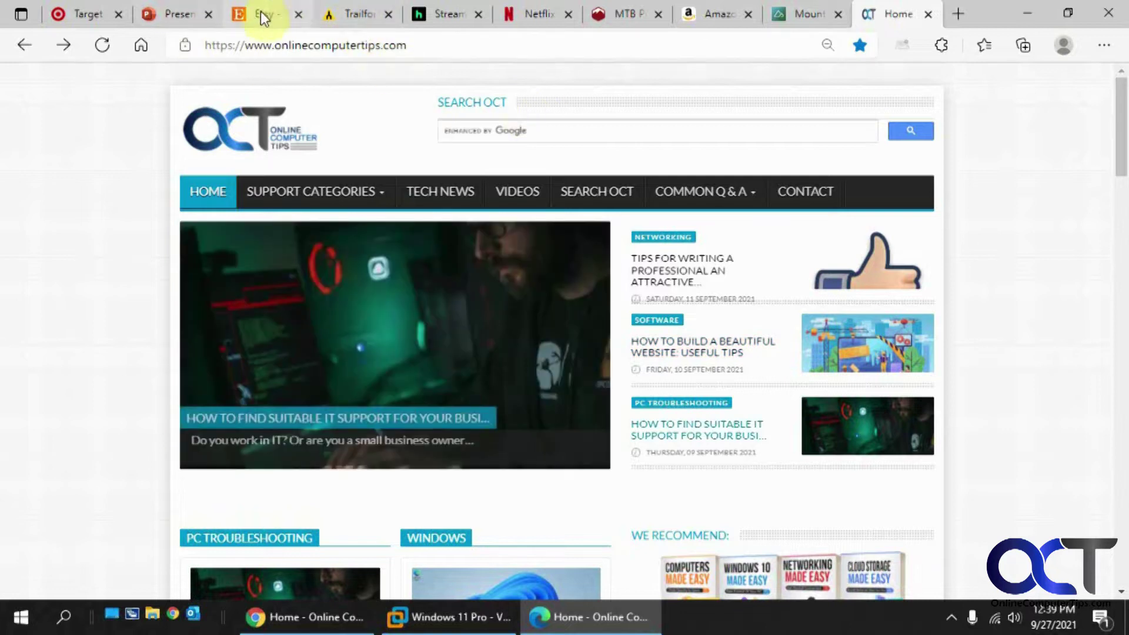
Start a new green tab group from the Trailforks tab and name it 'Mountain Biking'.
{"action": "mouse_move", "coordinate": [734, 188]}
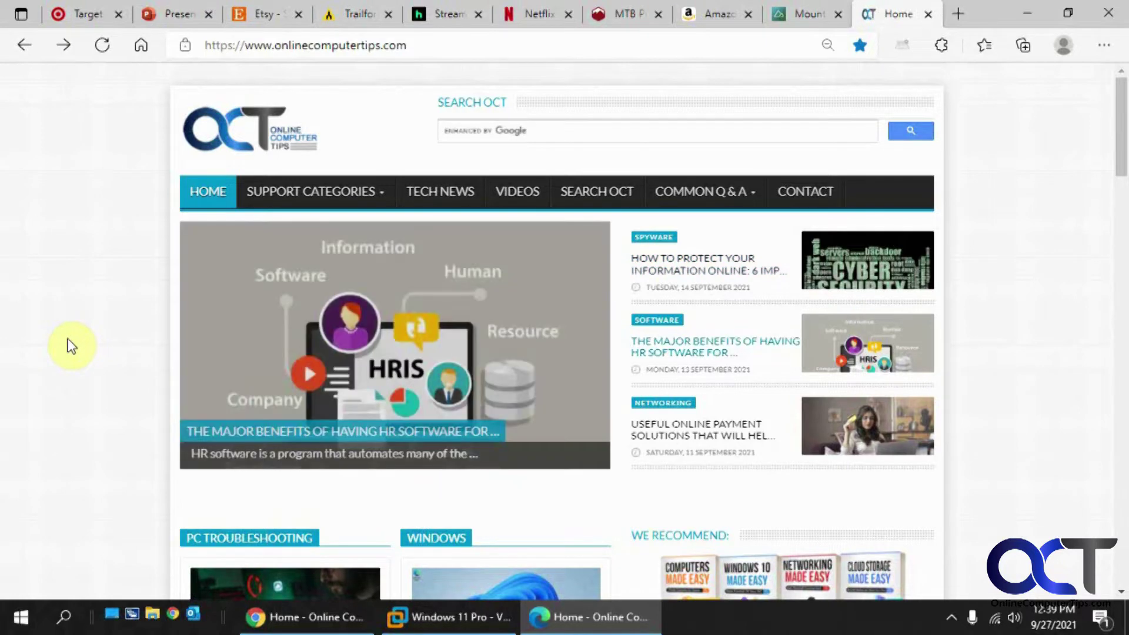
{"action": "right_click", "coordinate": [359, 13]}
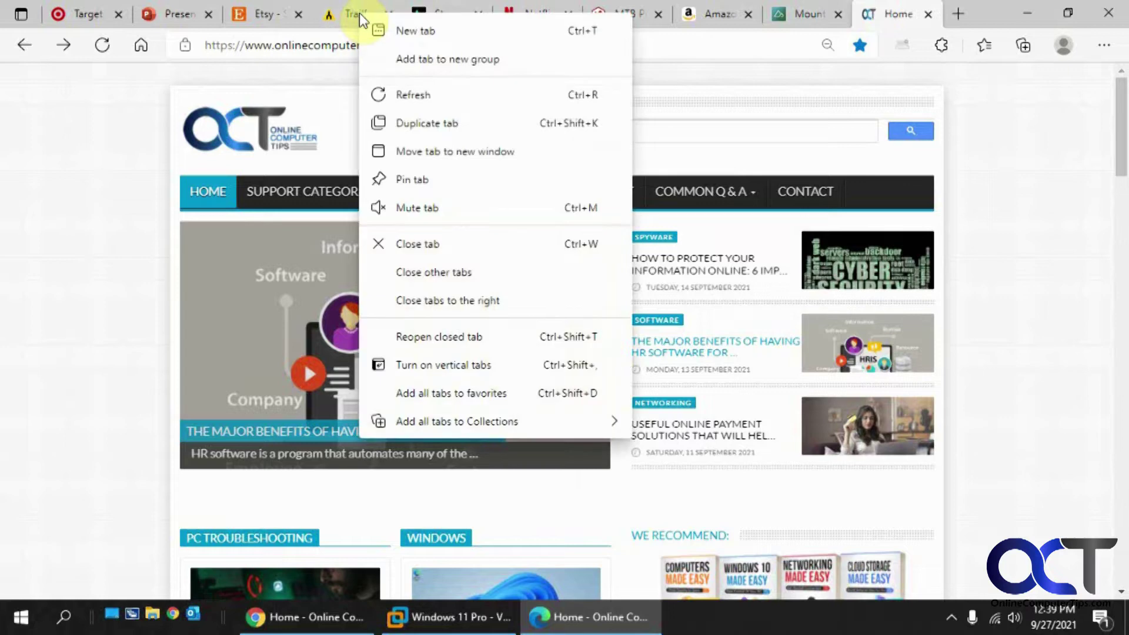
{"action": "left_click", "coordinate": [410, 62]}
{"action": "left_click", "coordinate": [421, 83]}
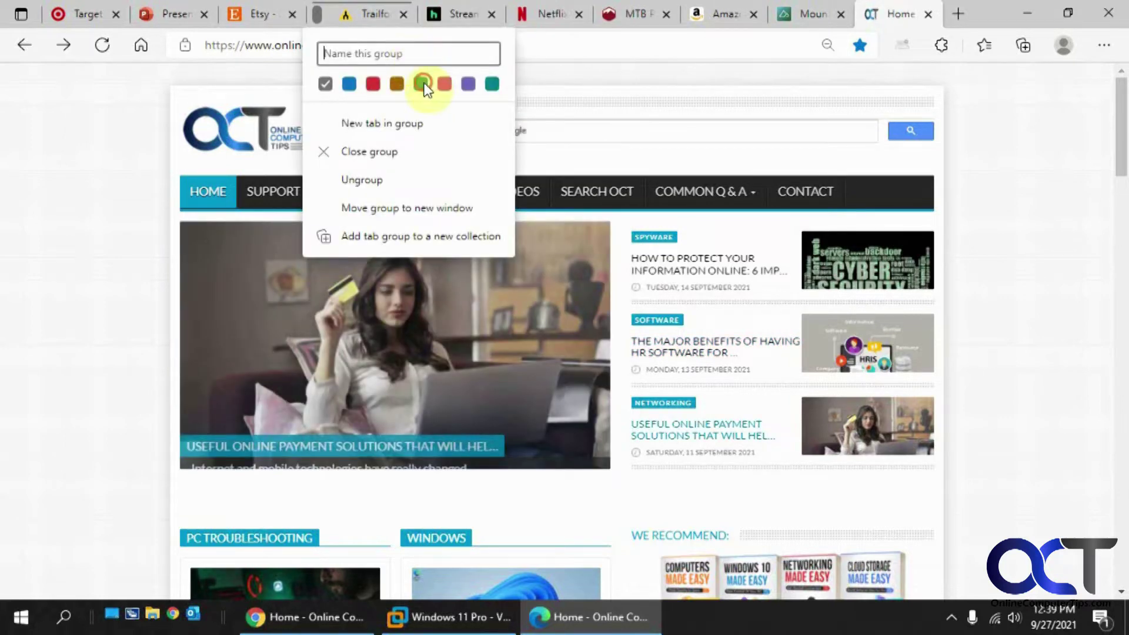
{"action": "left_click", "coordinate": [391, 47]}
{"action": "type", "text": "MOun"}
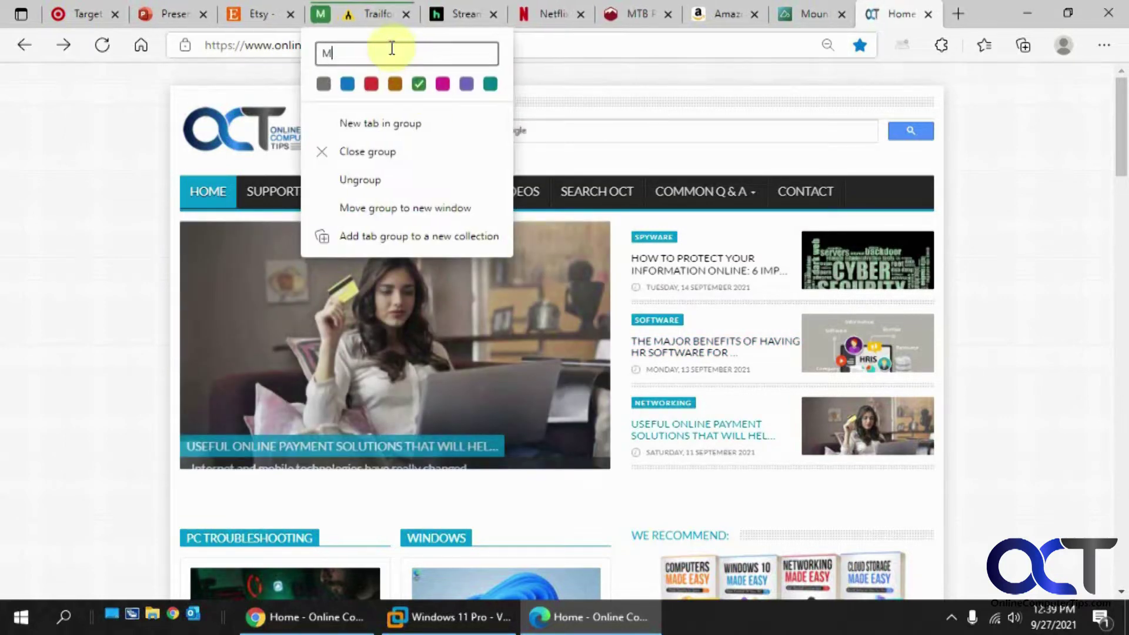
{"action": "key", "text": "BackSpace"}
{"action": "key", "text": "BackSpace"}
{"action": "key", "text": "BackSpace"}
{"action": "type", "text": "ountain "}
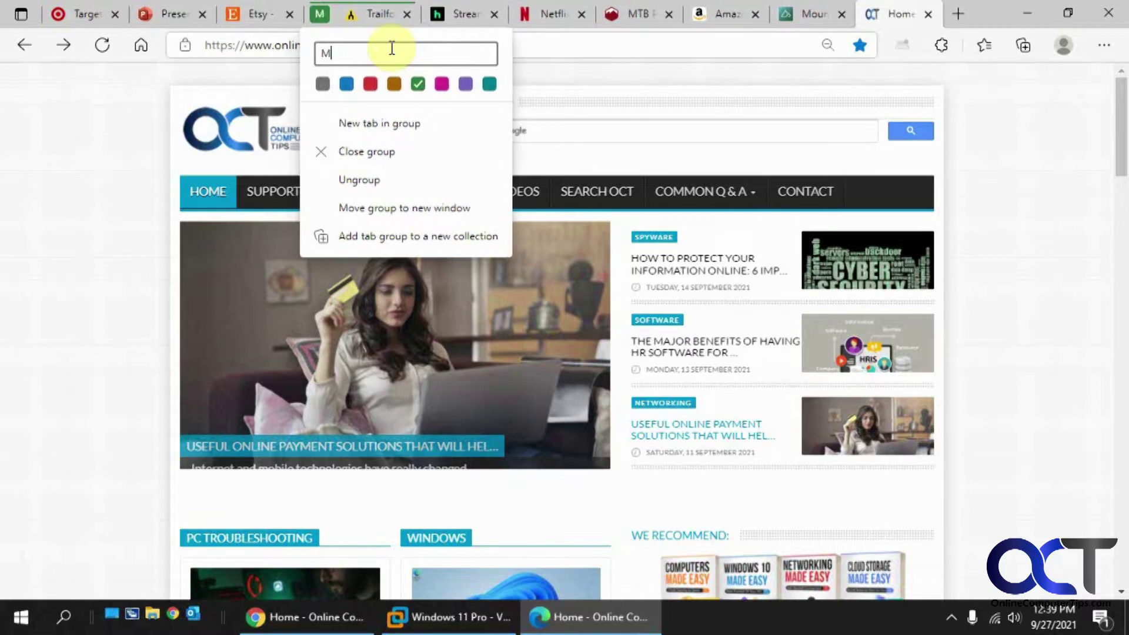
{"action": "type", "text": "Biking"}
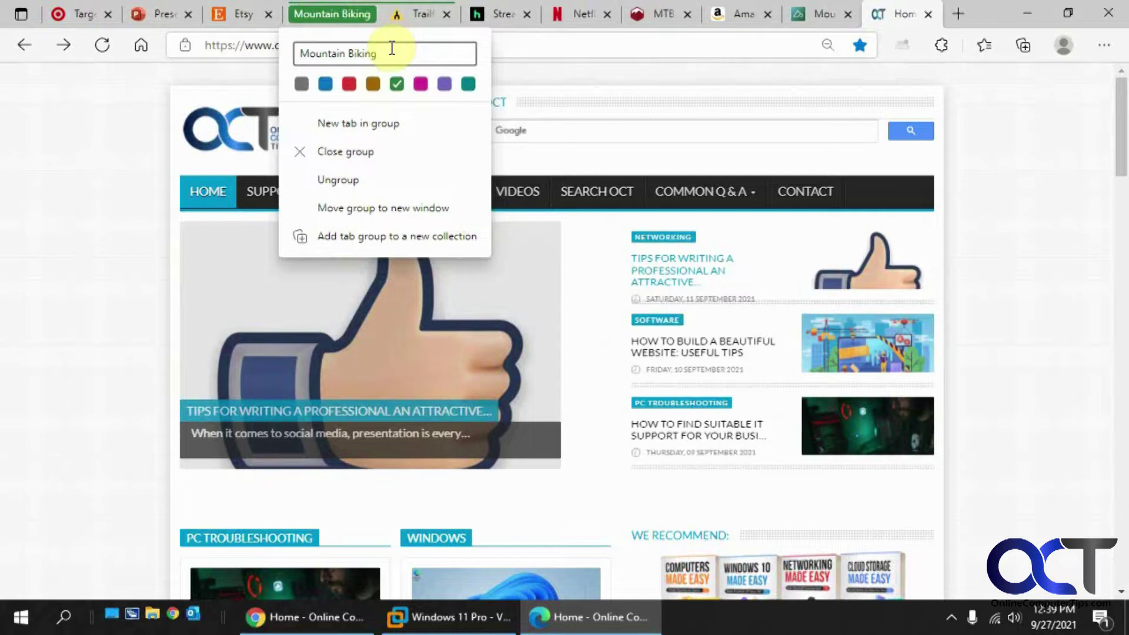
{"action": "key", "text": "Return"}
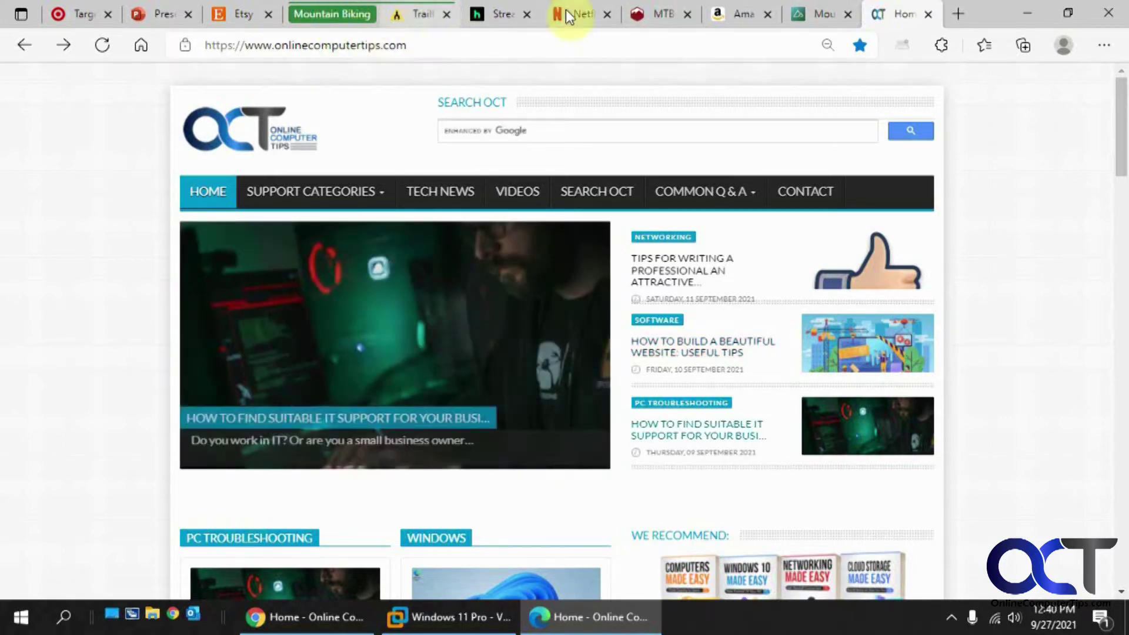
Add the MTB tab to the Mountain Biking group.
{"action": "right_click", "coordinate": [658, 16]}
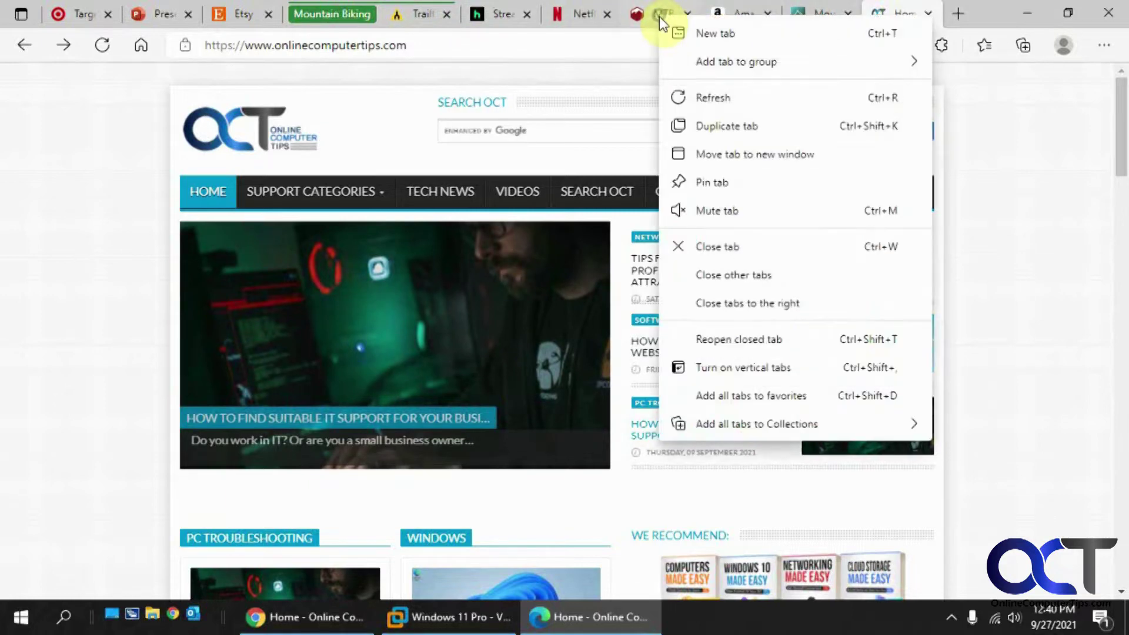
{"action": "mouse_move", "coordinate": [704, 58]}
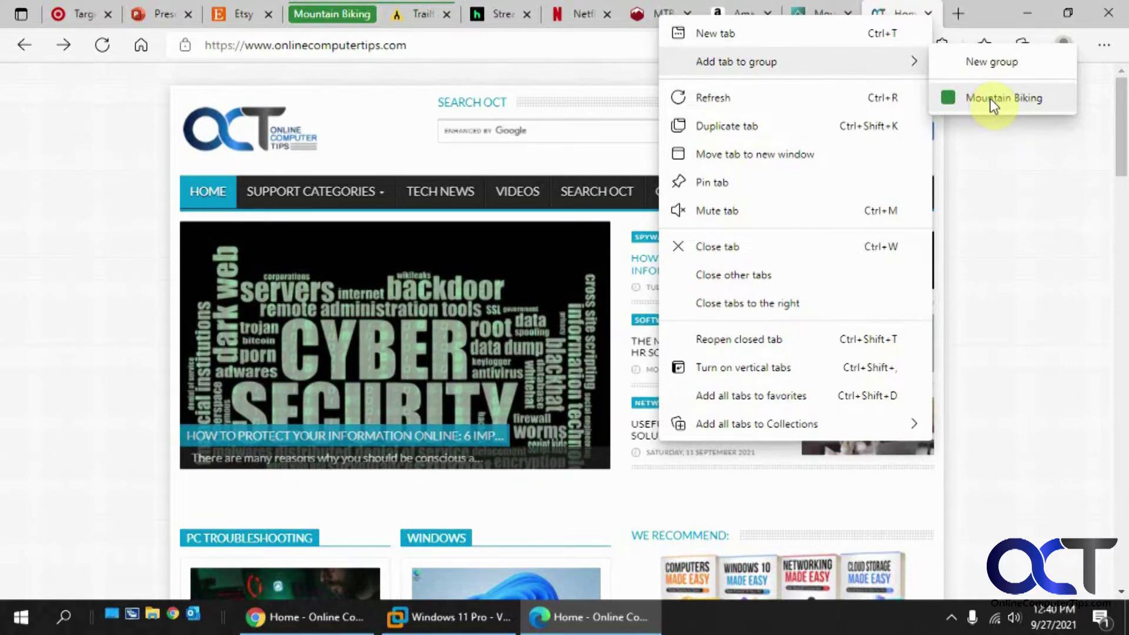
{"action": "left_click", "coordinate": [992, 100]}
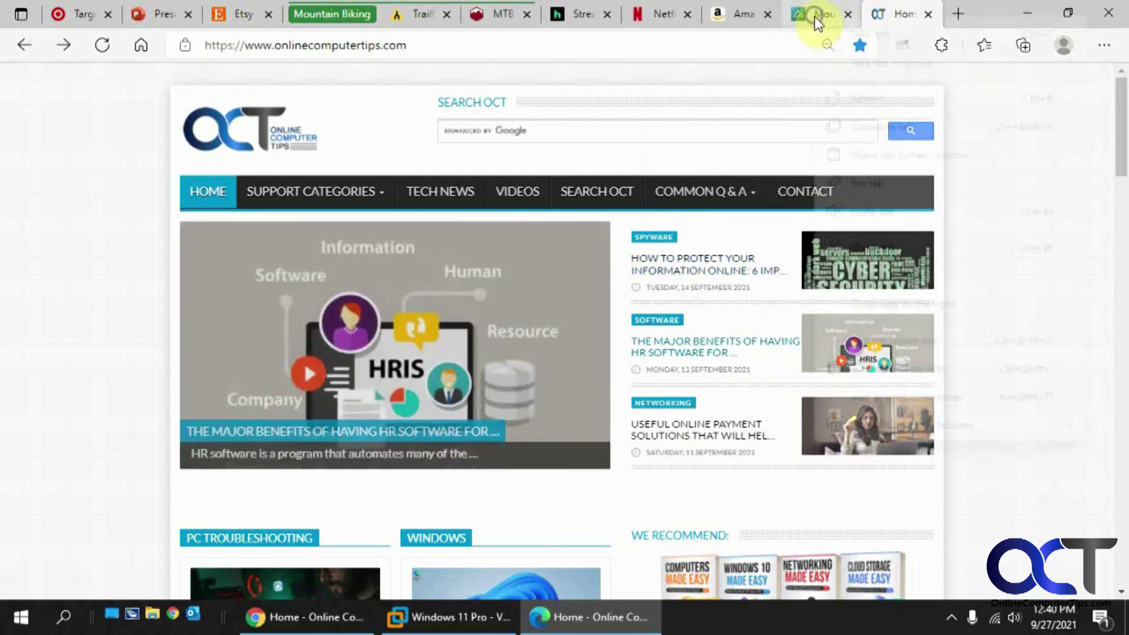
Add the next mountain-biking tab to the group and place the group beside the Presentation tab.
{"action": "right_click", "coordinate": [814, 16]}
{"action": "mouse_move", "coordinate": [860, 62]}
{"action": "left_click", "coordinate": [787, 95]}
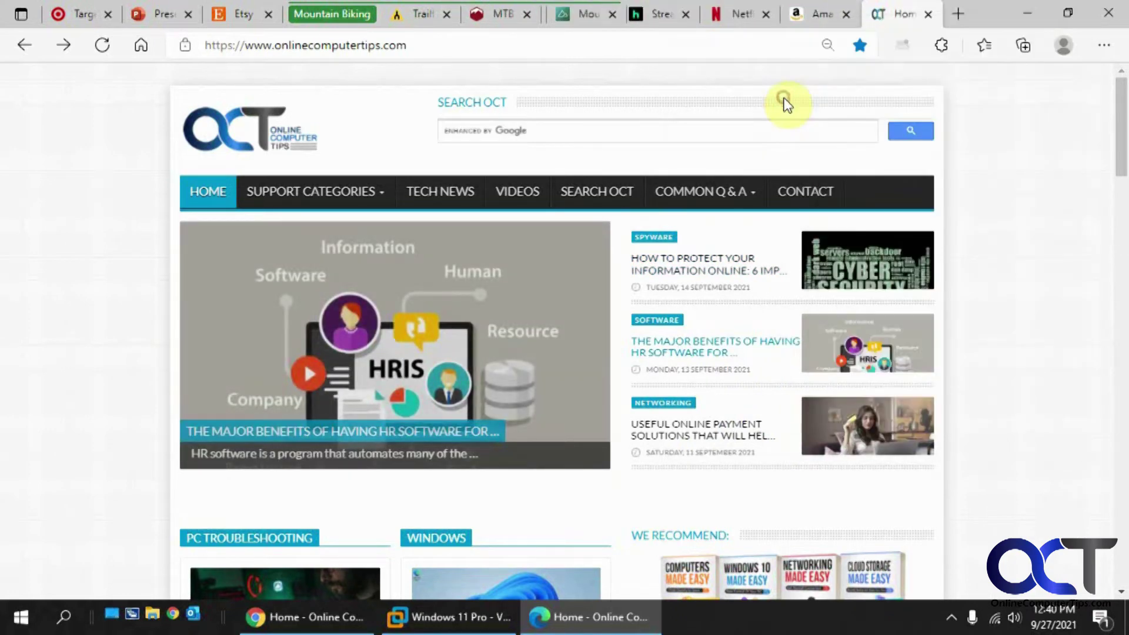
{"action": "left_click_drag", "start_coordinate": [331, 13], "coordinate": [764, 16]}
{"action": "left_click_drag", "start_coordinate": [654, 15], "coordinate": [284, 23]}
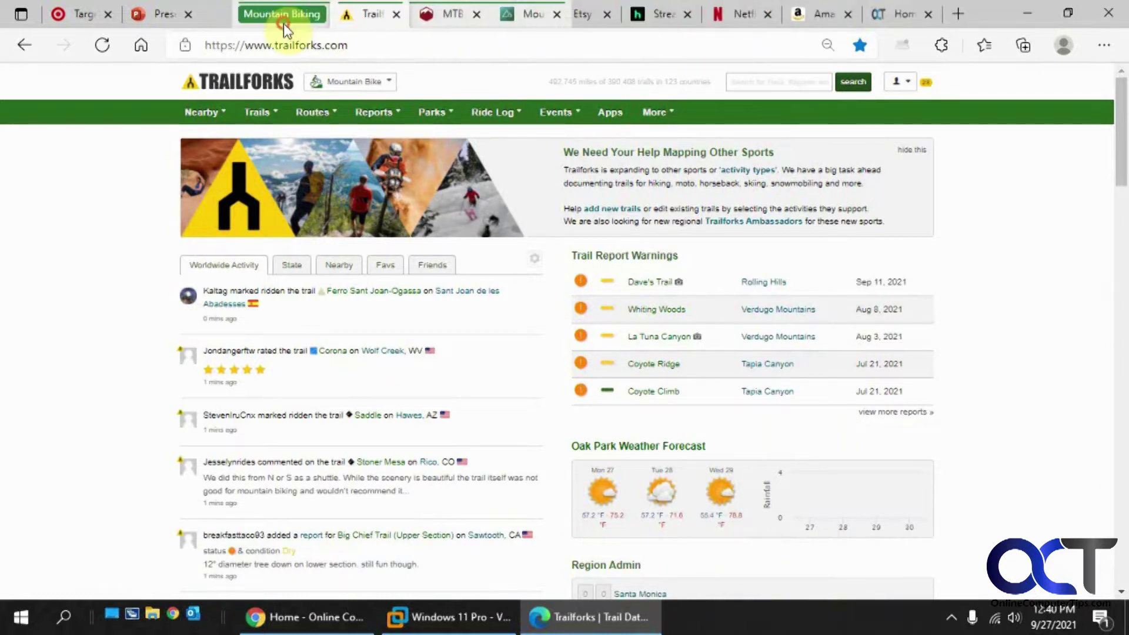
Create a red 'Streaming' group from the Netflix tab, then add the Hulu tab to it.
{"action": "left_click", "coordinate": [740, 18]}
{"action": "right_click", "coordinate": [740, 18]}
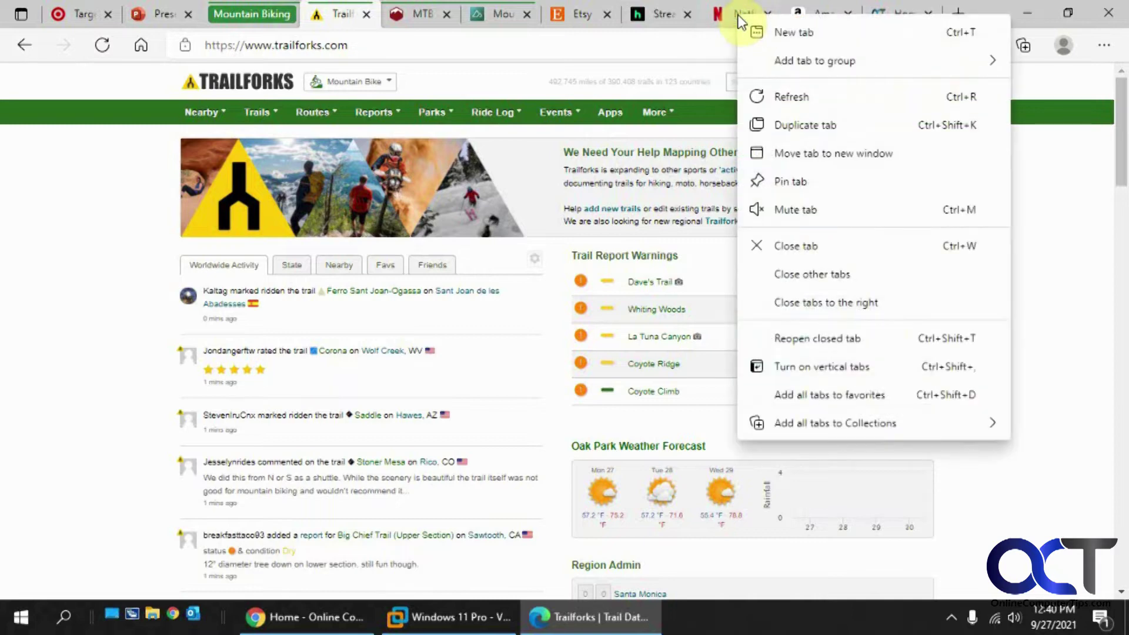
{"action": "mouse_move", "coordinate": [837, 62]}
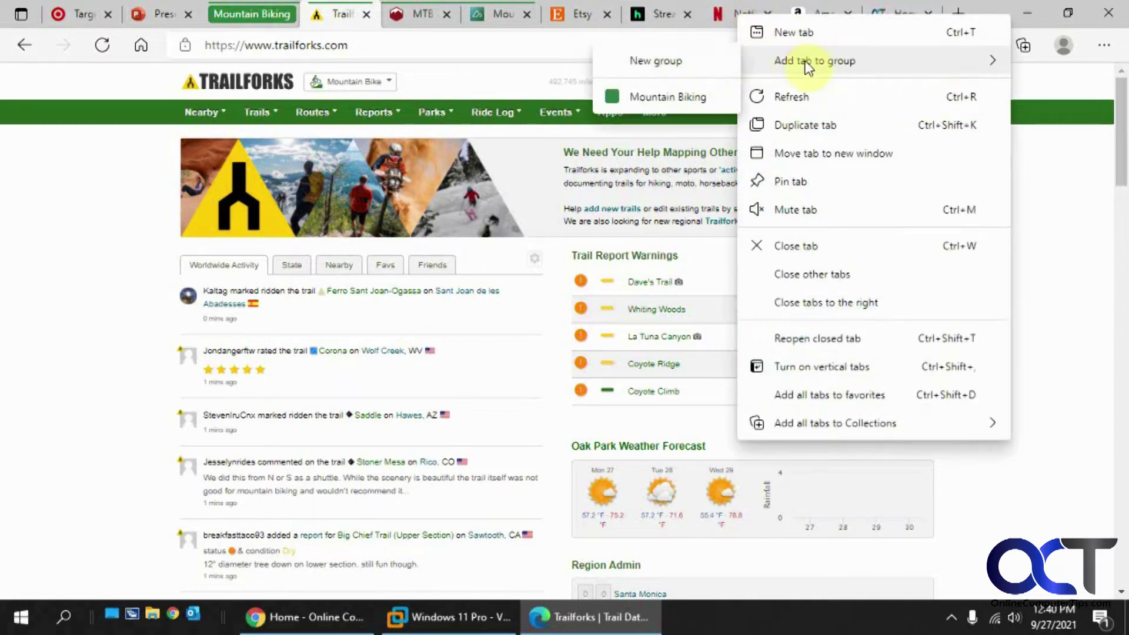
{"action": "left_click", "coordinate": [662, 61]}
{"action": "left_click", "coordinate": [755, 84]}
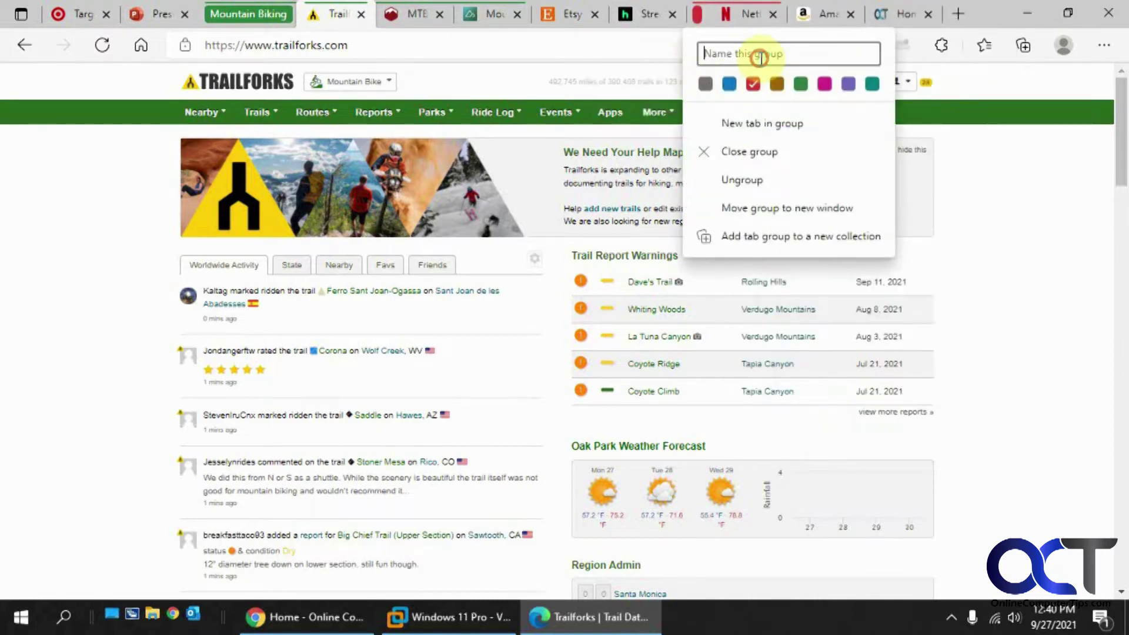
{"action": "type", "text": "Streaming"}
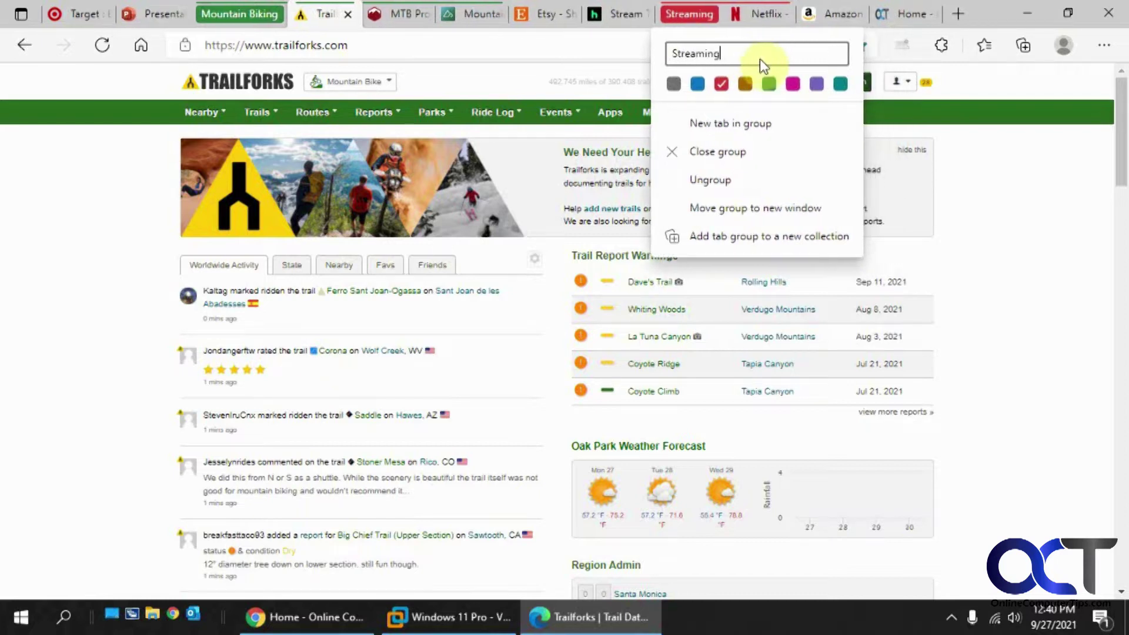
{"action": "key", "text": "Return"}
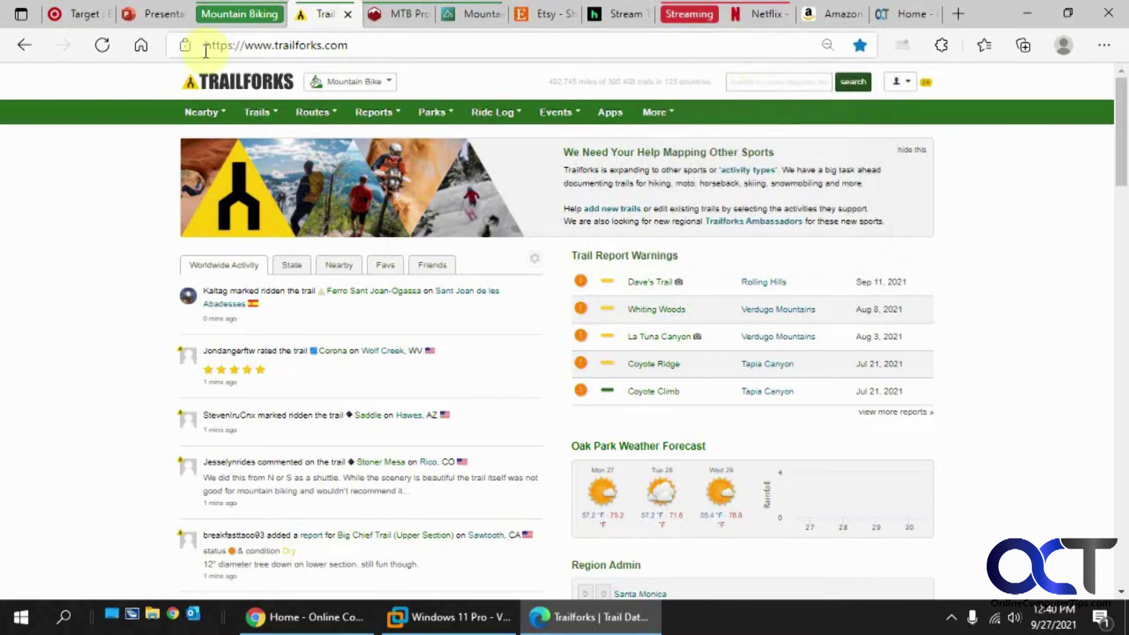
{"action": "right_click", "coordinate": [626, 12]}
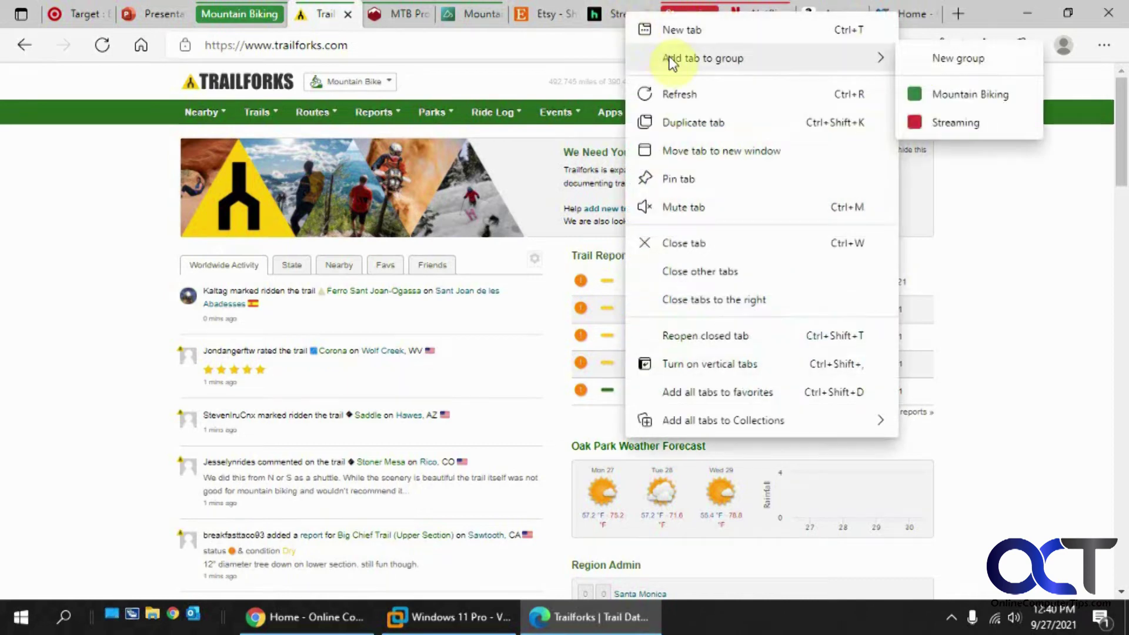
{"action": "left_click", "coordinate": [966, 120]}
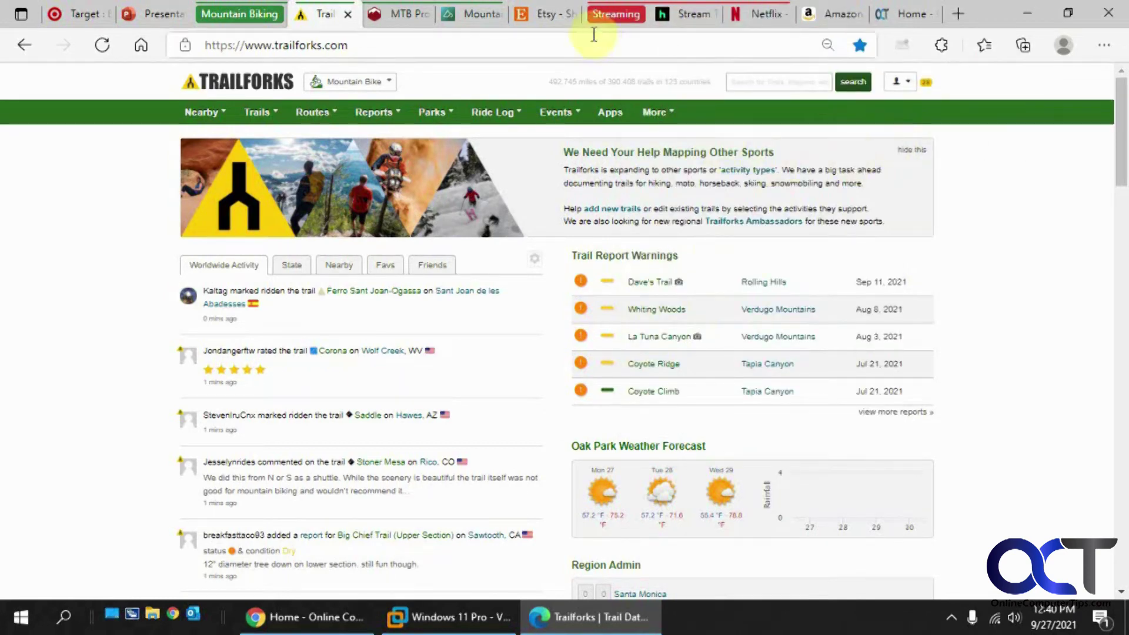
Start a new tab group named 'Shopping' with the Etsy tab.
{"action": "left_click", "coordinate": [673, 16]}
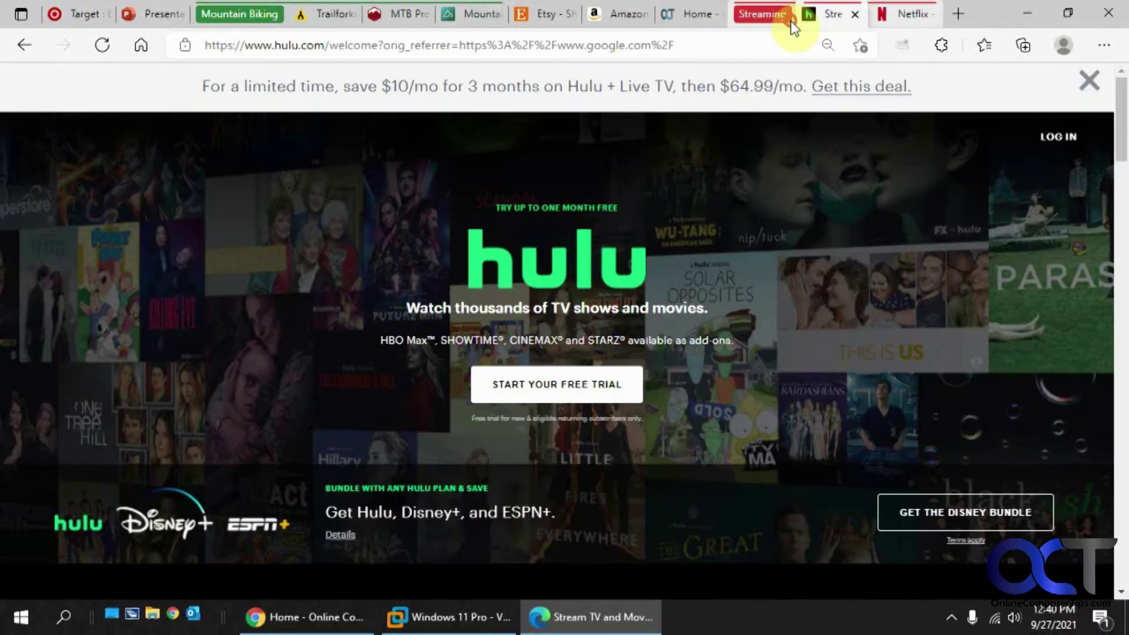
{"action": "right_click", "coordinate": [553, 17]}
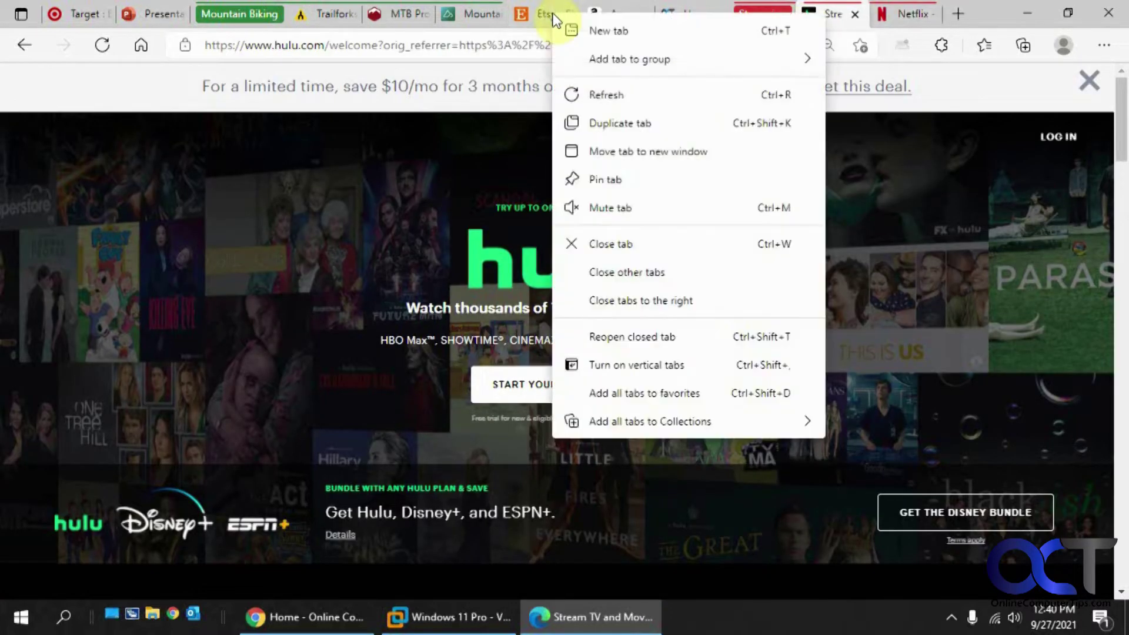
{"action": "mouse_move", "coordinate": [608, 57]}
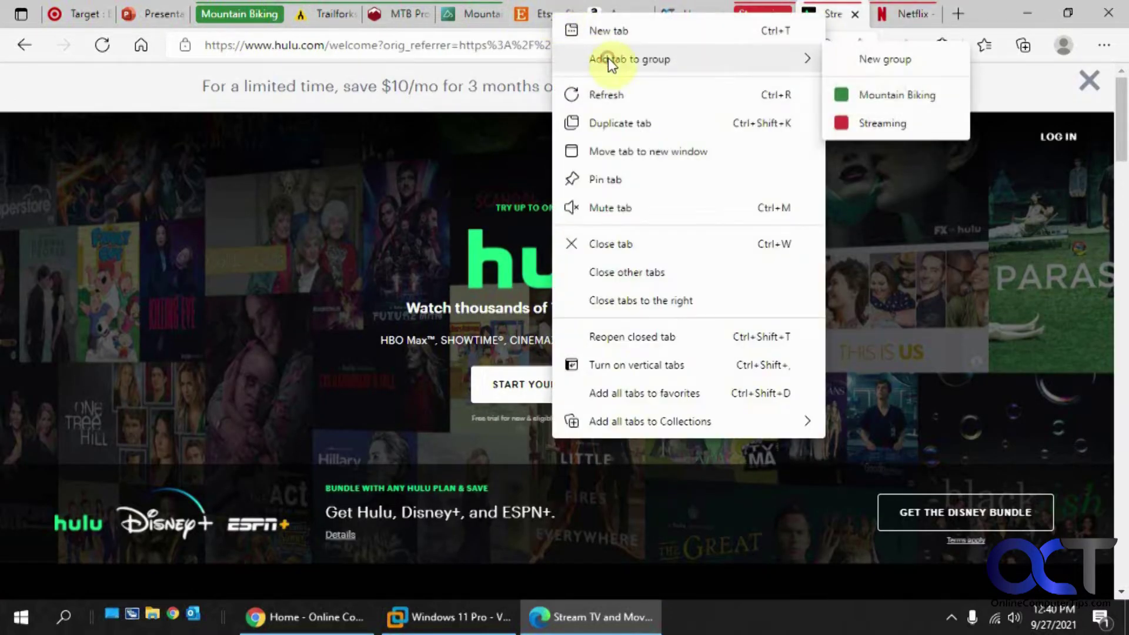
{"action": "left_click", "coordinate": [886, 60]}
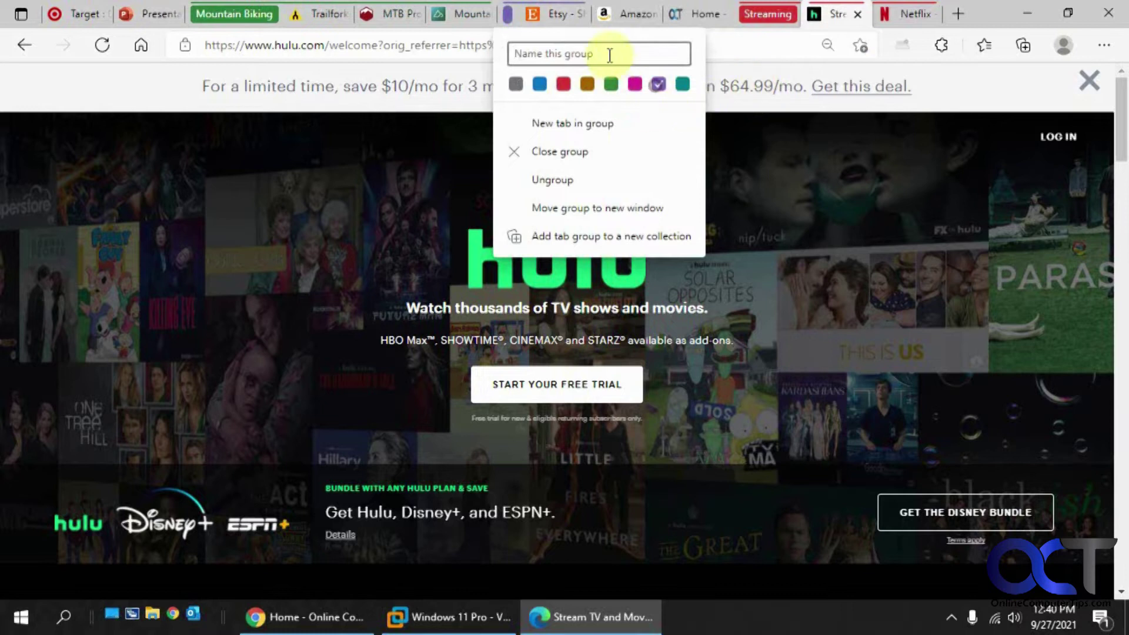
{"action": "type", "text": "Shopping"}
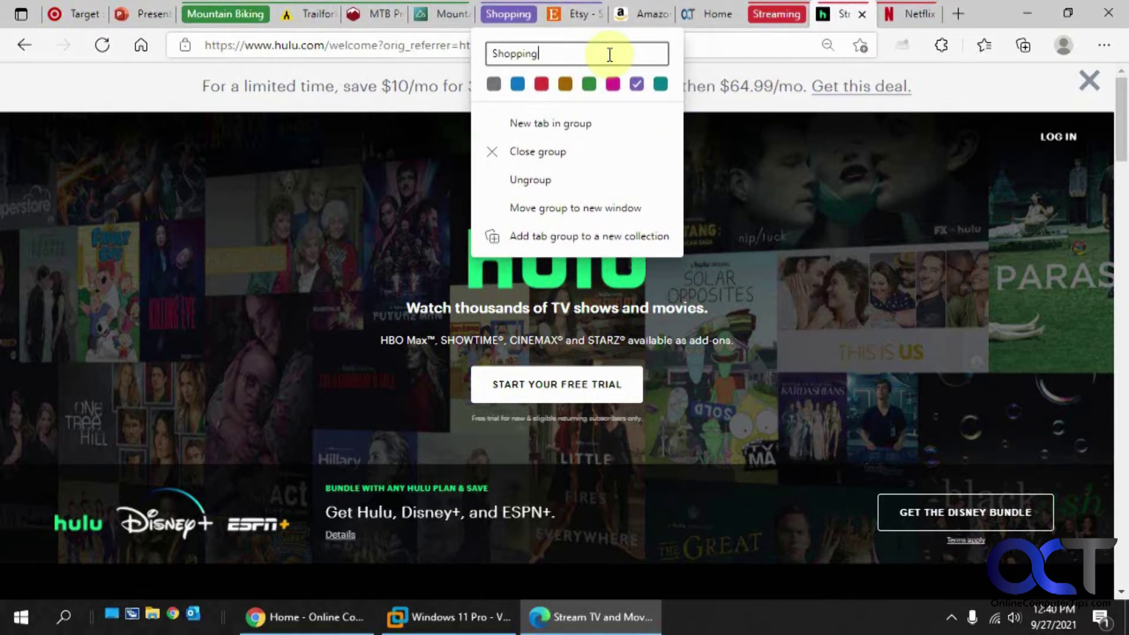
{"action": "key", "text": "Return"}
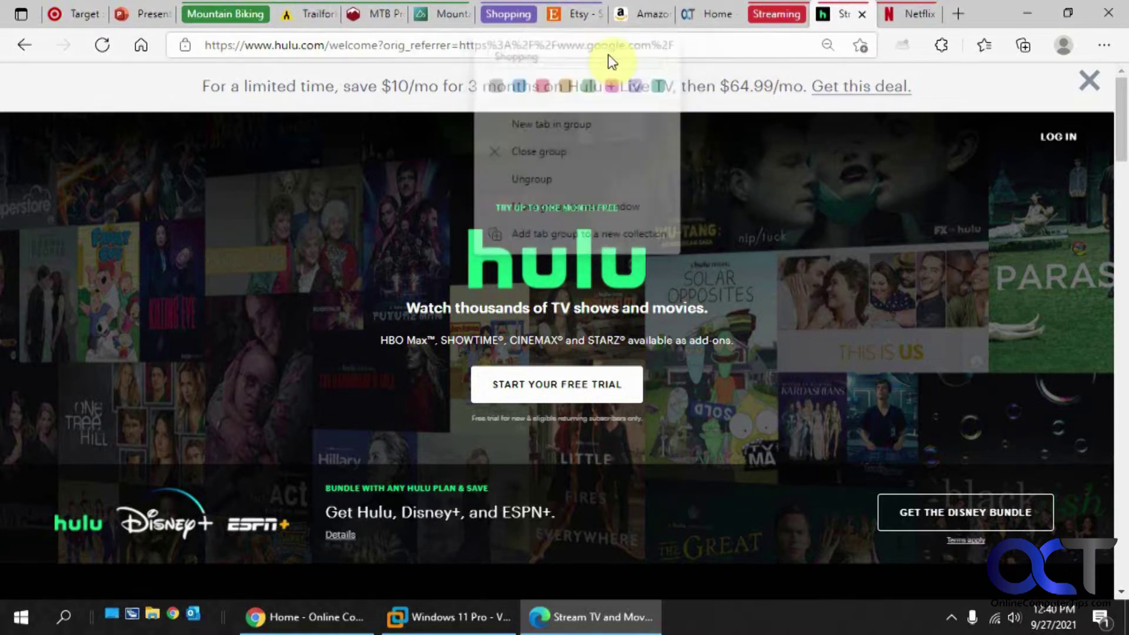
Add the Target and Amazon tabs to the Shopping group.
{"action": "right_click", "coordinate": [58, 13]}
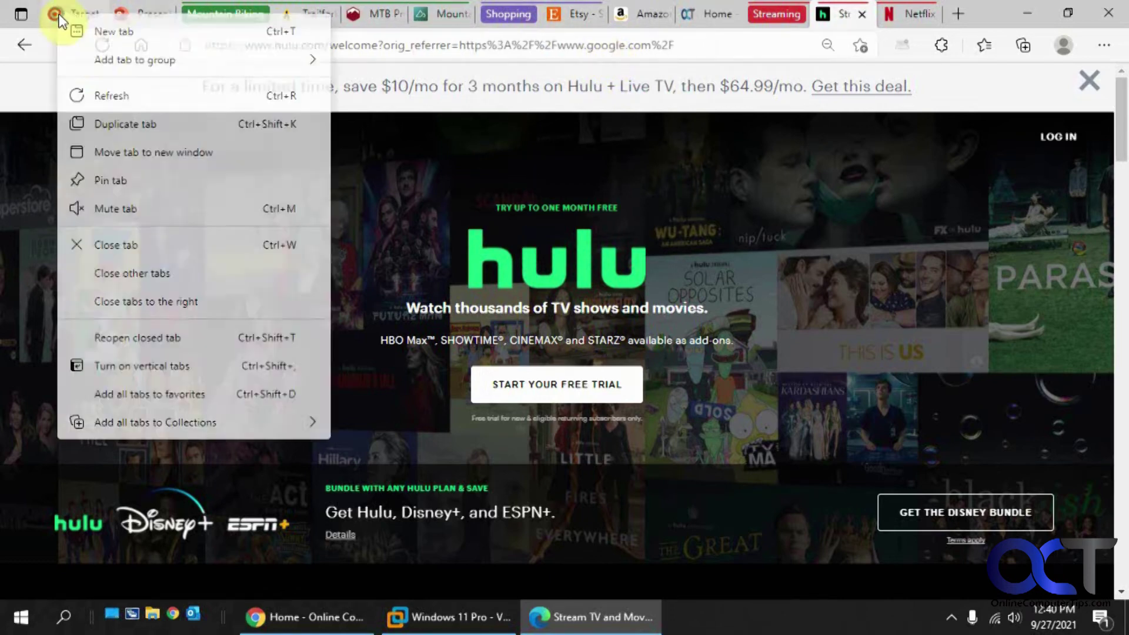
{"action": "mouse_move", "coordinate": [316, 61]}
{"action": "left_click", "coordinate": [380, 118]}
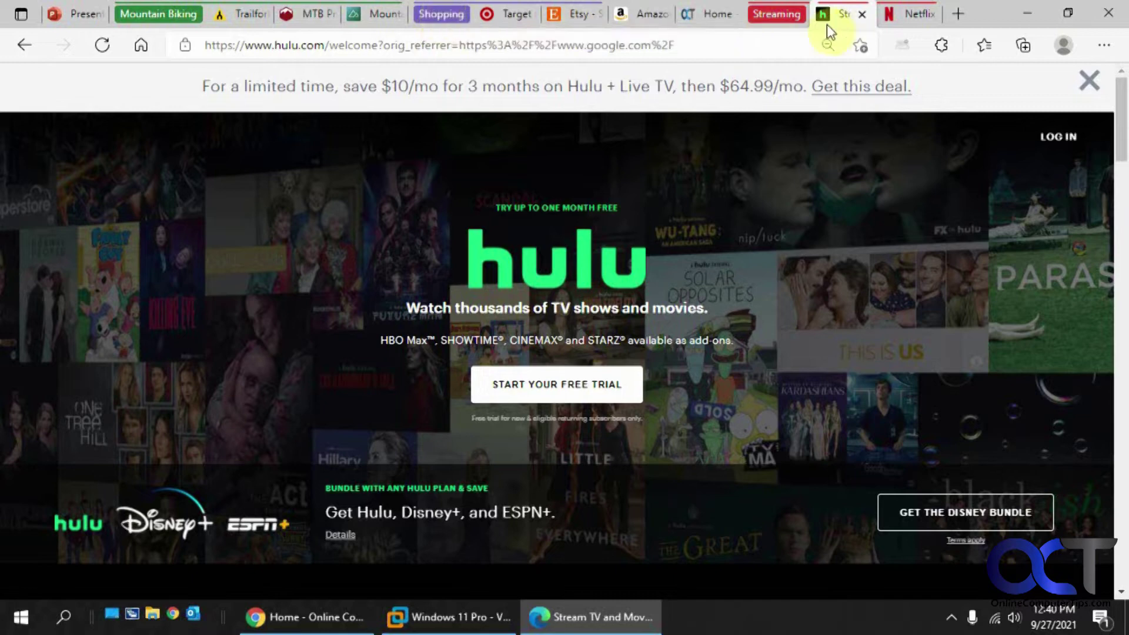
{"action": "left_click", "coordinate": [725, 15]}
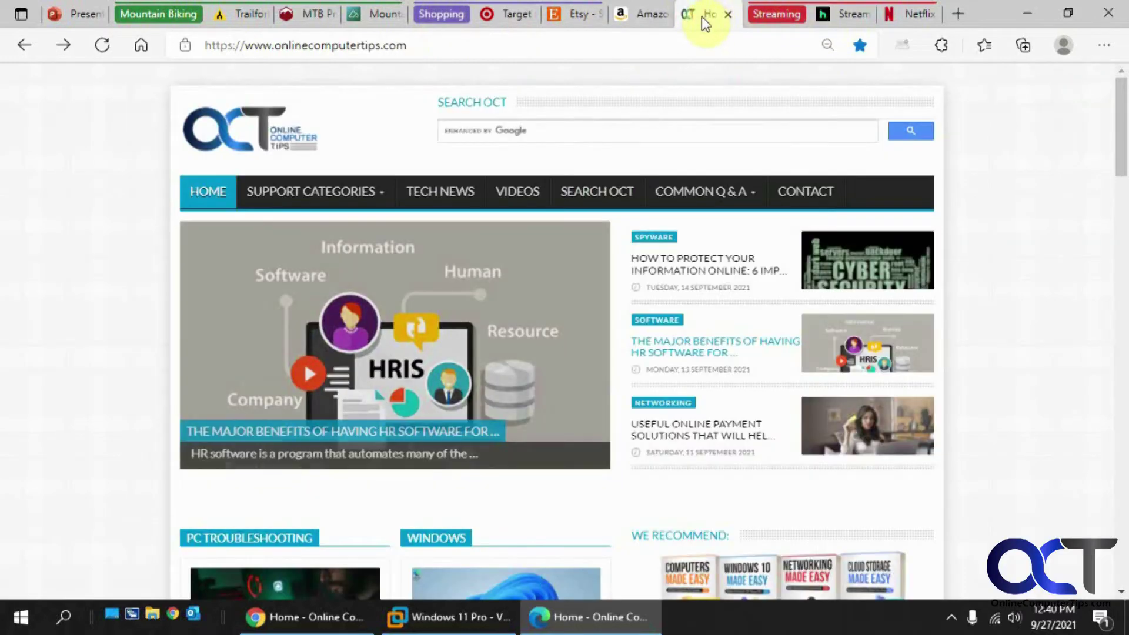
{"action": "right_click", "coordinate": [645, 18]}
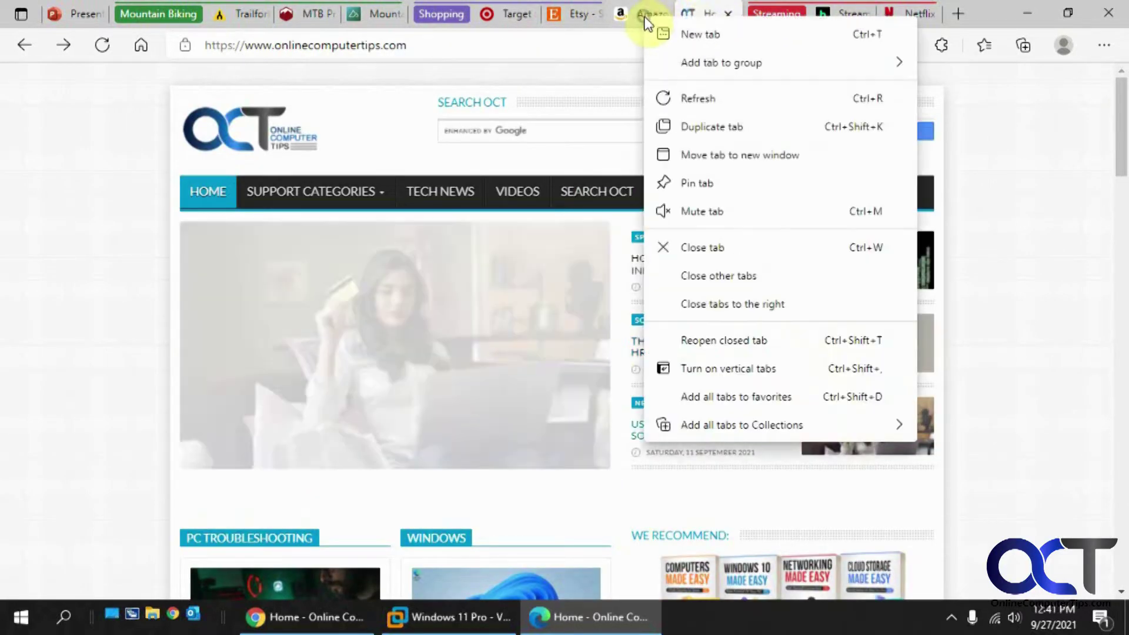
{"action": "left_click", "coordinate": [641, 18]}
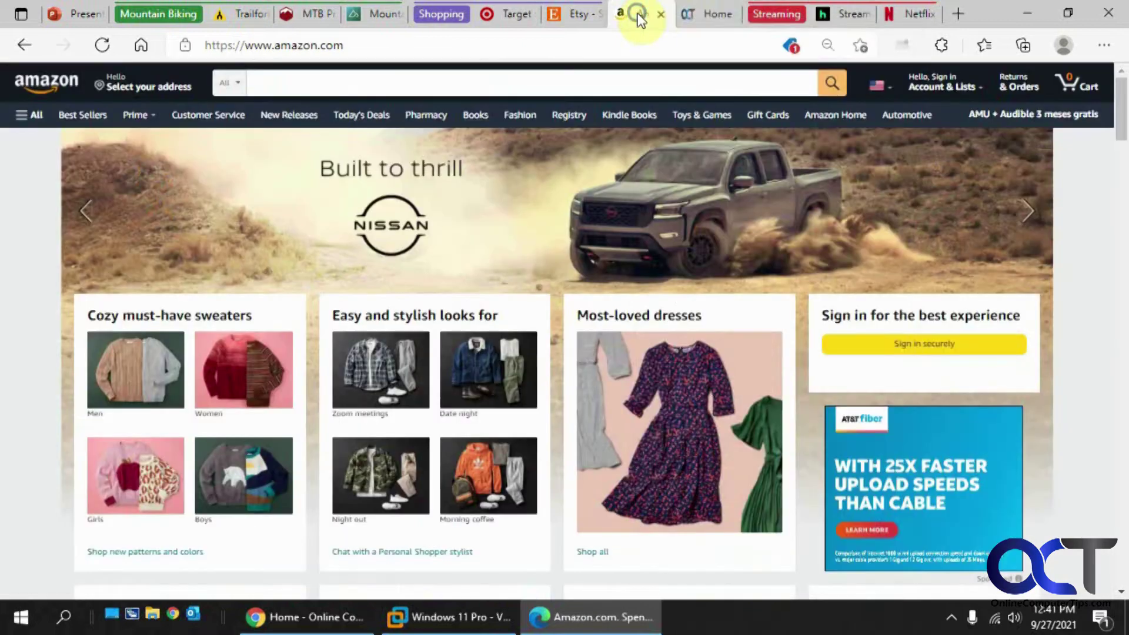
{"action": "right_click", "coordinate": [642, 18]}
{"action": "mouse_move", "coordinate": [670, 56]}
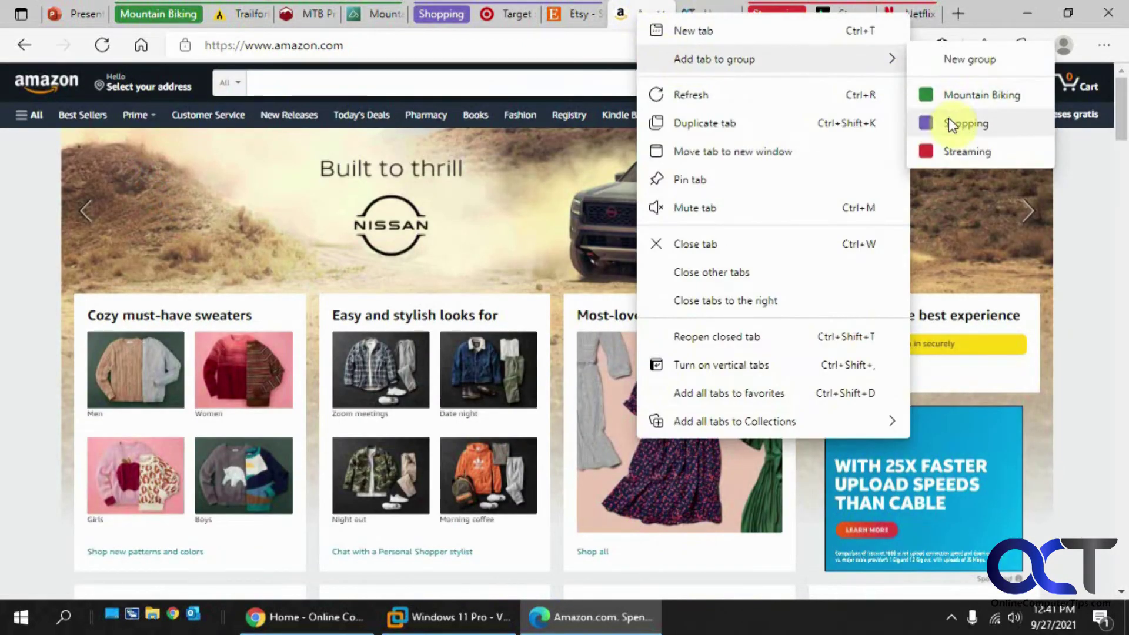
{"action": "left_click", "coordinate": [964, 123]}
Move the Shopping group after the Online Computer Tips home tab.
{"action": "left_click", "coordinate": [581, 12]}
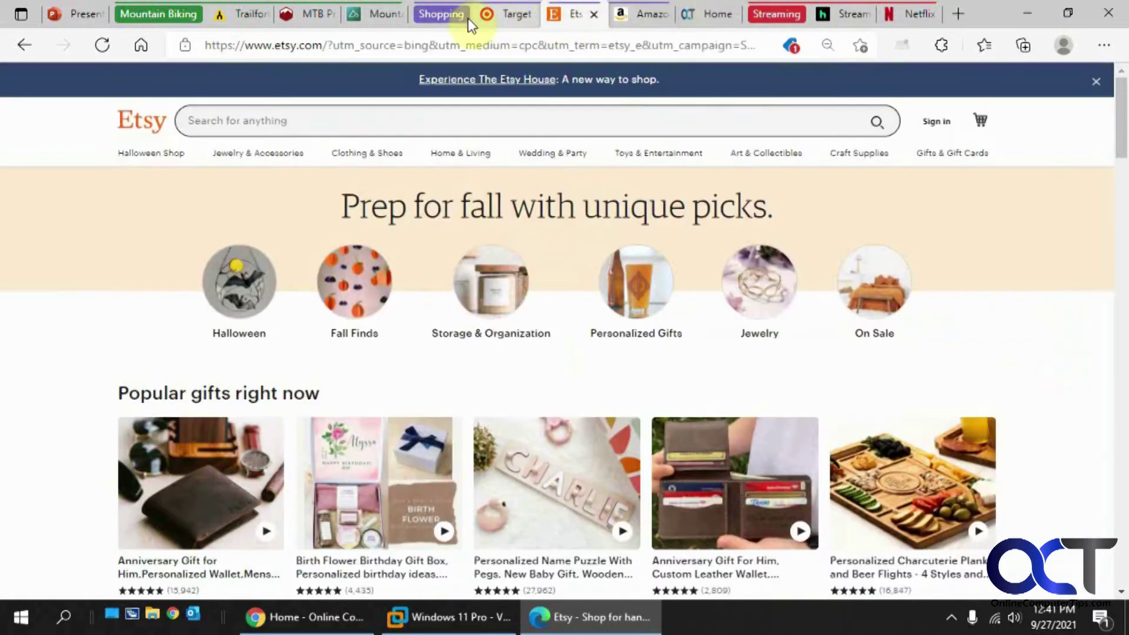
{"action": "left_click_drag", "start_coordinate": [443, 13], "coordinate": [575, 24]}
{"action": "left_click", "coordinate": [446, 13]}
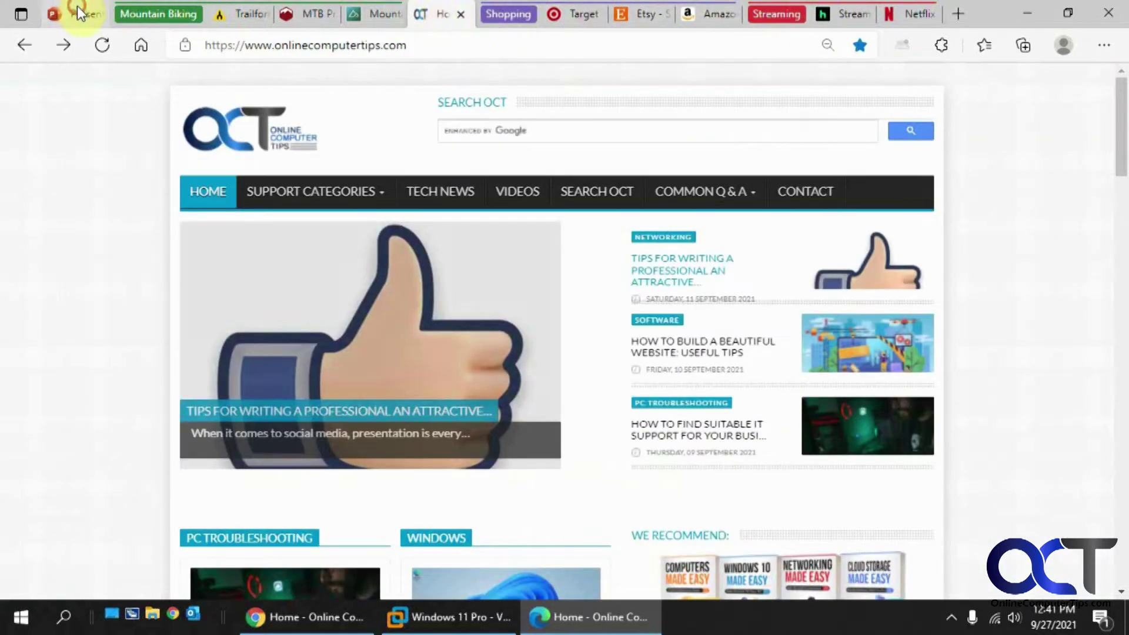
{"action": "left_click", "coordinate": [78, 10]}
Open the Streaming group's options popup, dismiss it, and reopen it.
{"action": "left_click", "coordinate": [441, 17]}
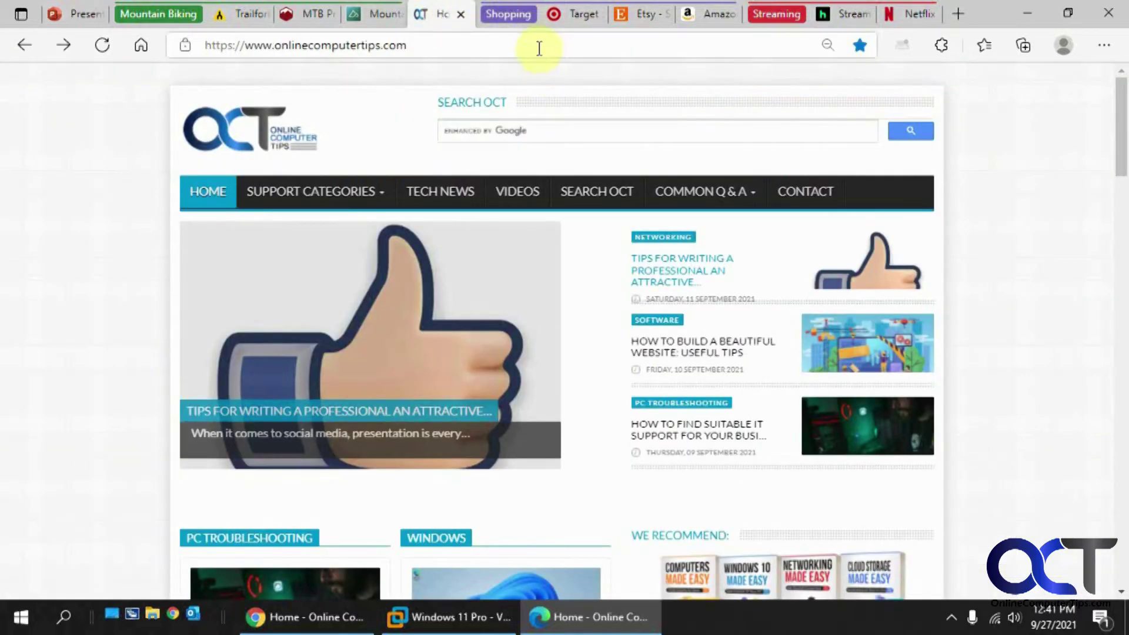
{"action": "left_click", "coordinate": [796, 15]}
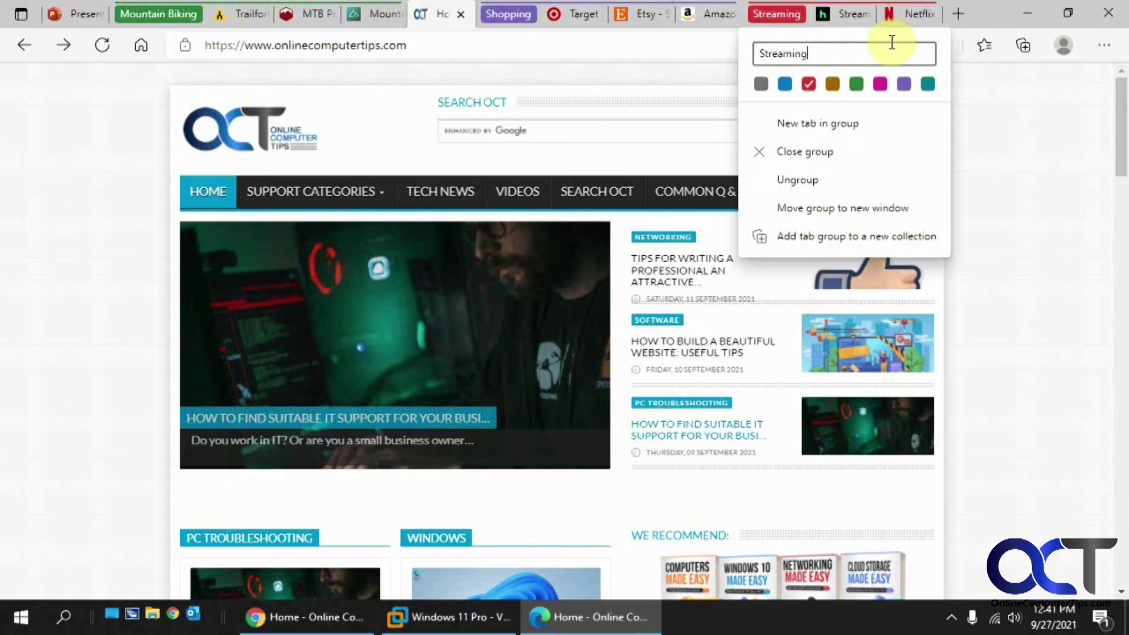
{"action": "left_click", "coordinate": [783, 18]}
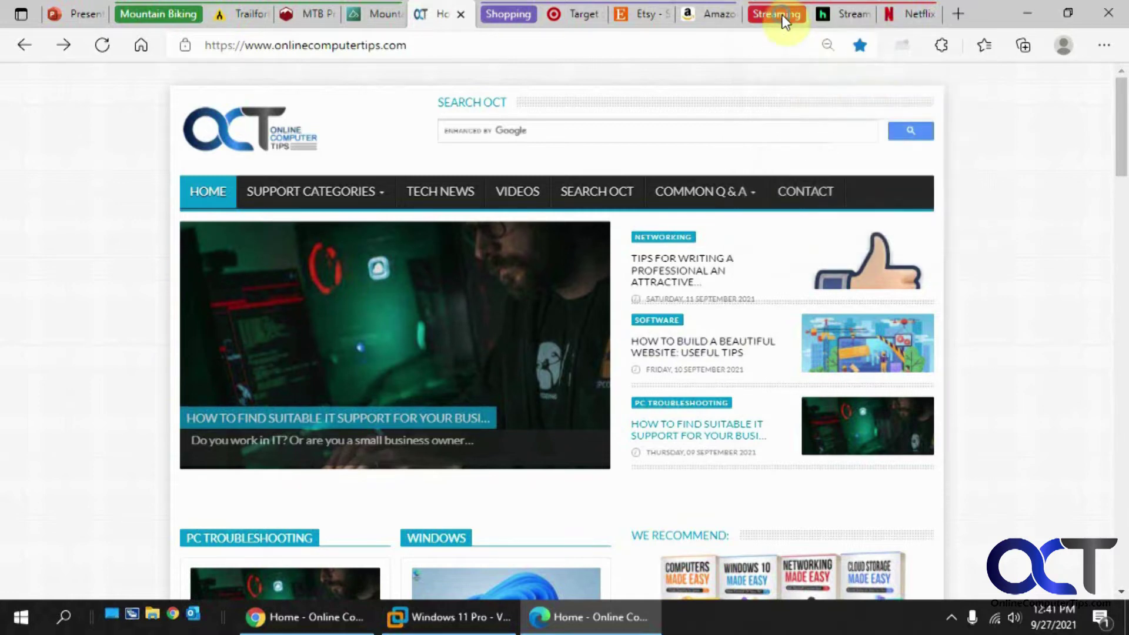
{"action": "left_click", "coordinate": [783, 18]}
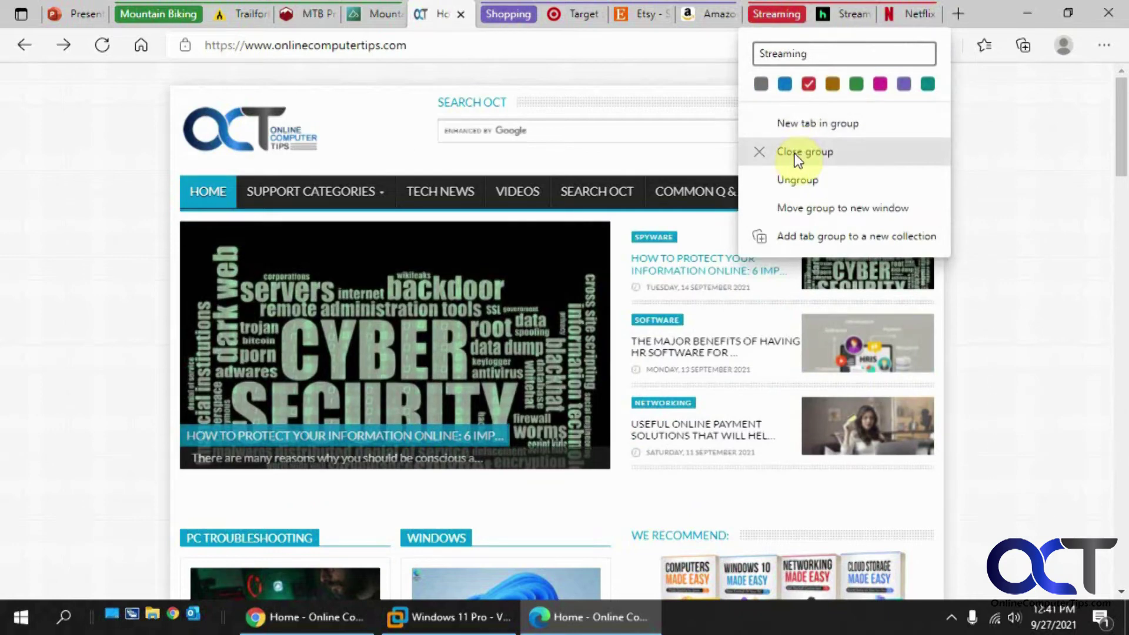
{"action": "left_click", "coordinate": [795, 154]}
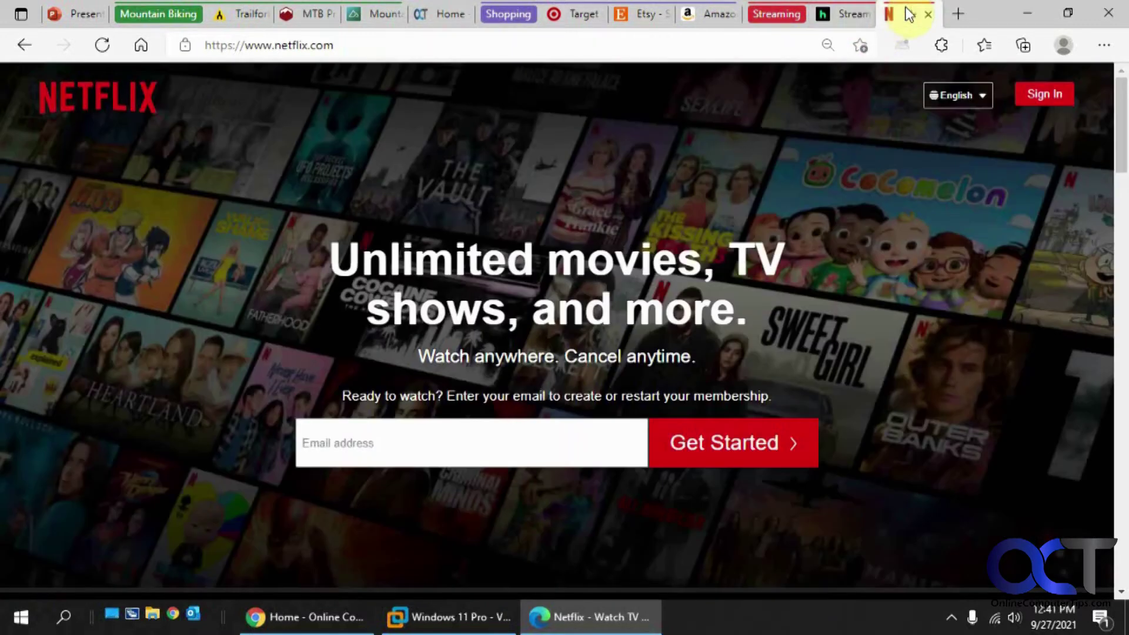
{"action": "left_click", "coordinate": [788, 13]}
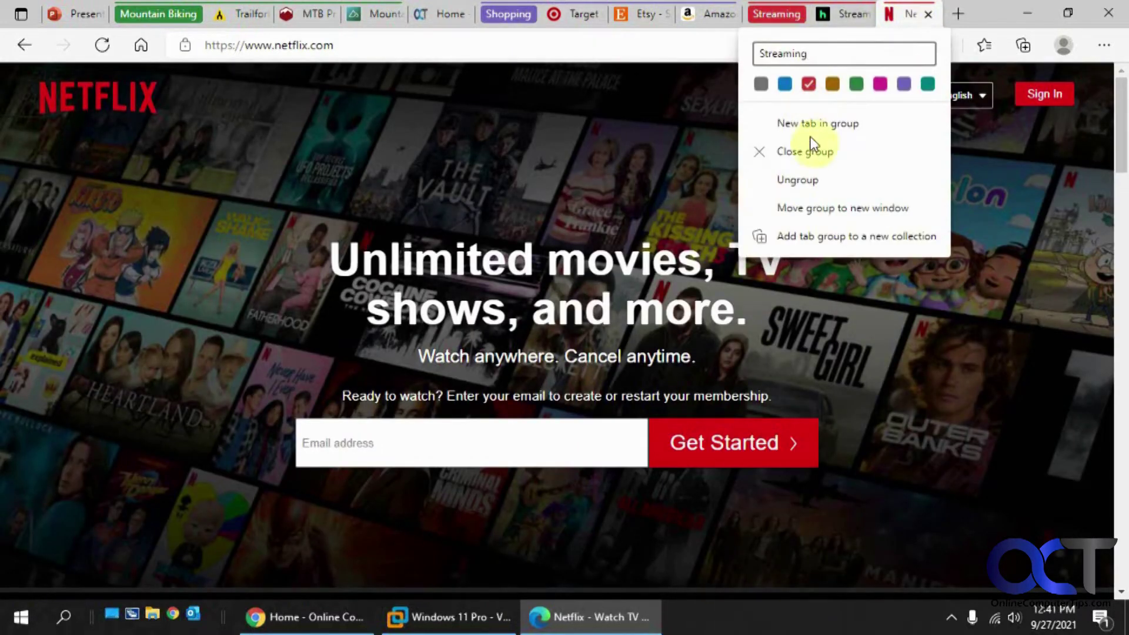
Close the Streaming group, then restore it from History's Recently closed list.
{"action": "left_click", "coordinate": [811, 154]}
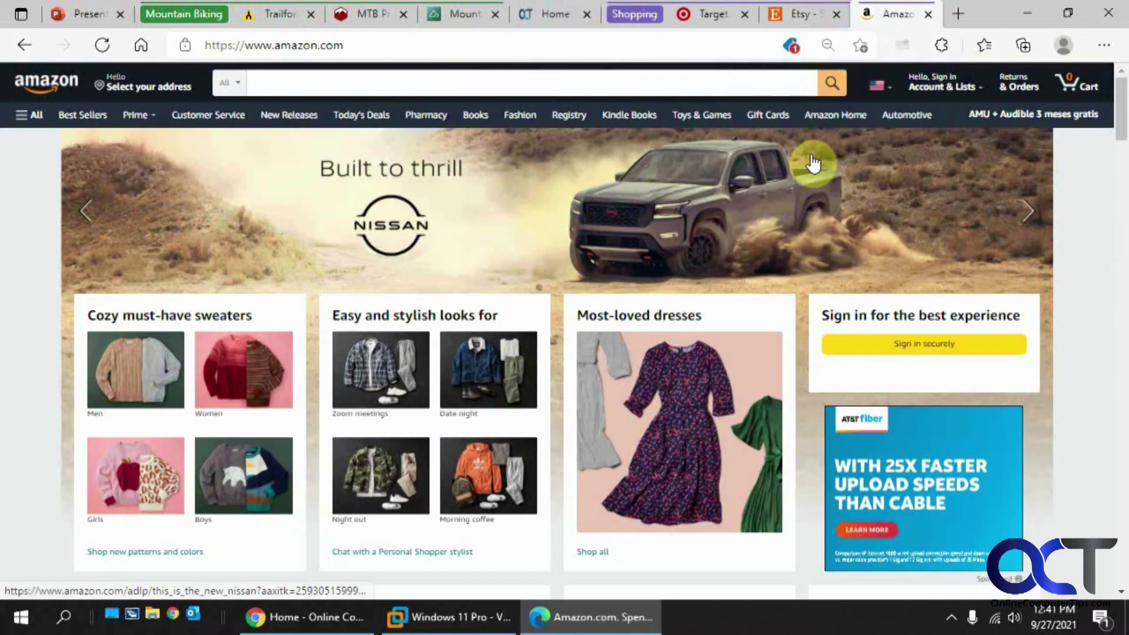
{"action": "left_click", "coordinate": [1104, 46]}
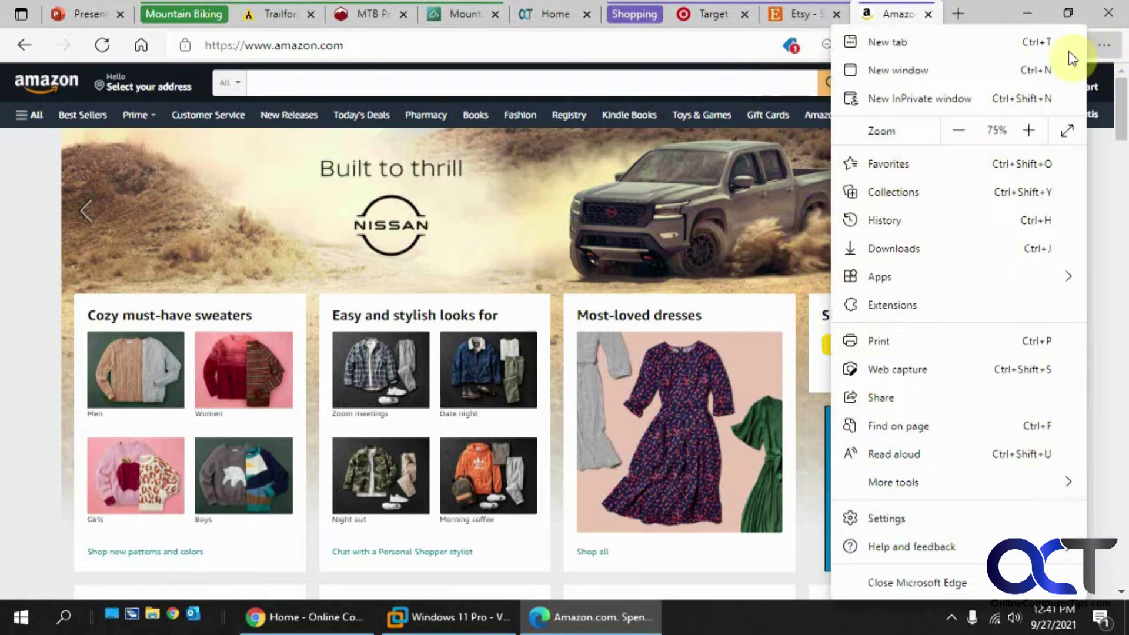
{"action": "left_click", "coordinate": [906, 221]}
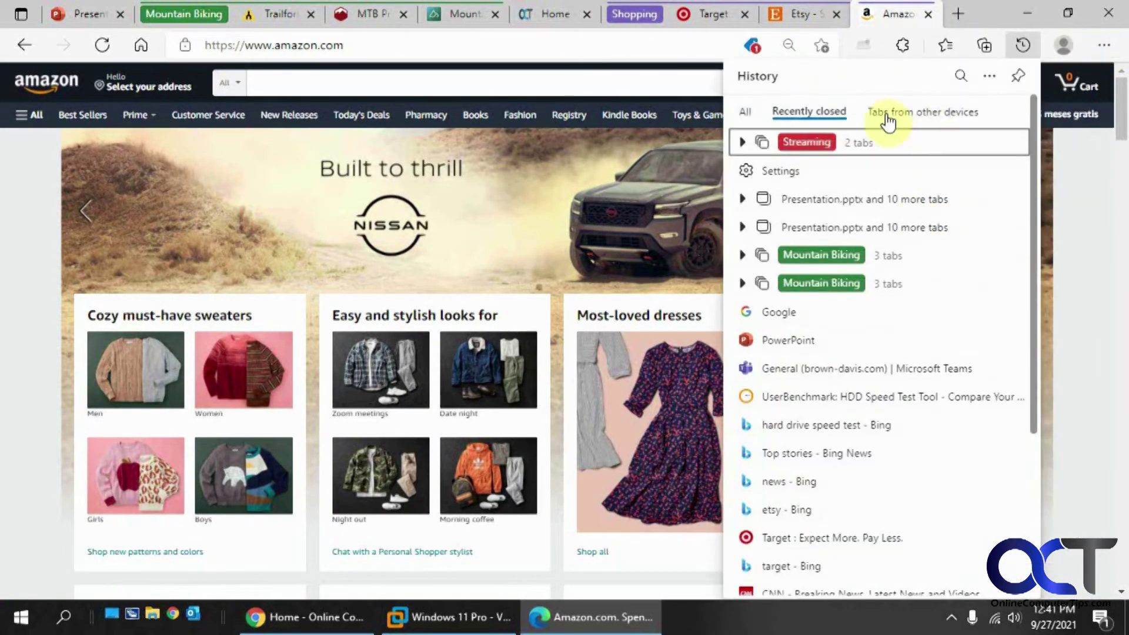
{"action": "left_click", "coordinate": [799, 143]}
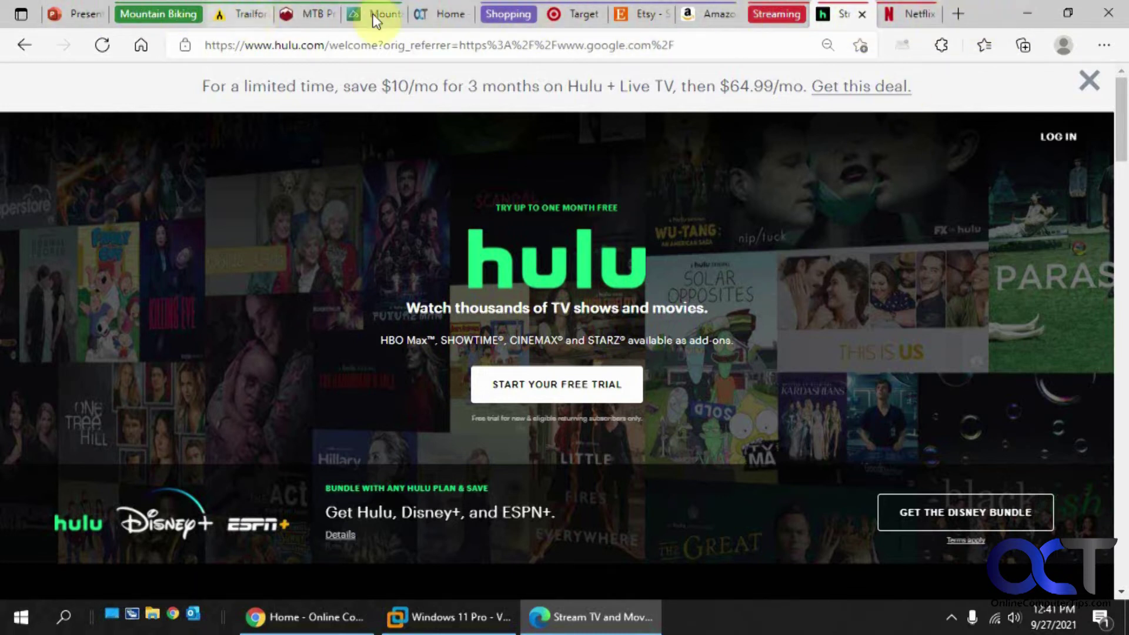
Turn on vertical tabs from the Netflix tab's context menu.
{"action": "right_click", "coordinate": [913, 15]}
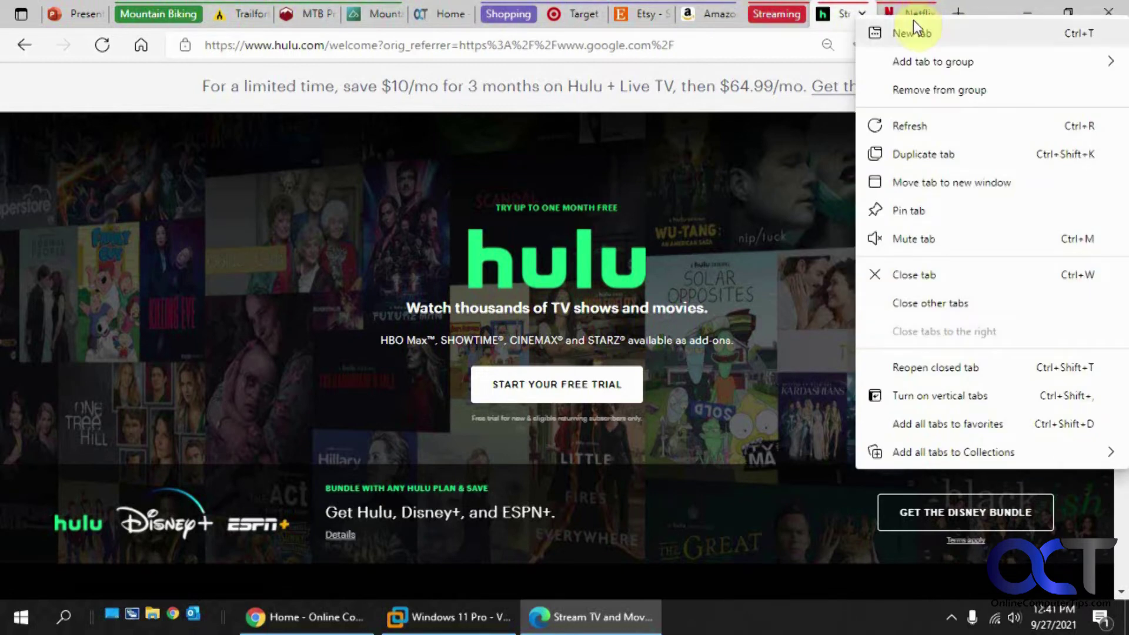
{"action": "left_click", "coordinate": [951, 396]}
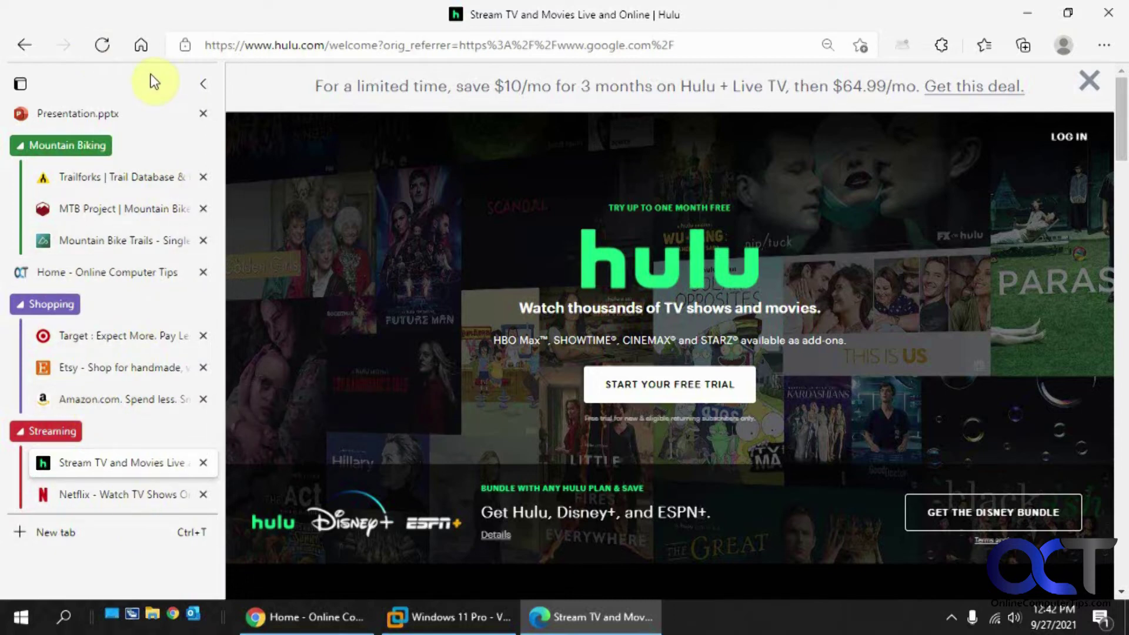
{"action": "left_click", "coordinate": [1104, 46]}
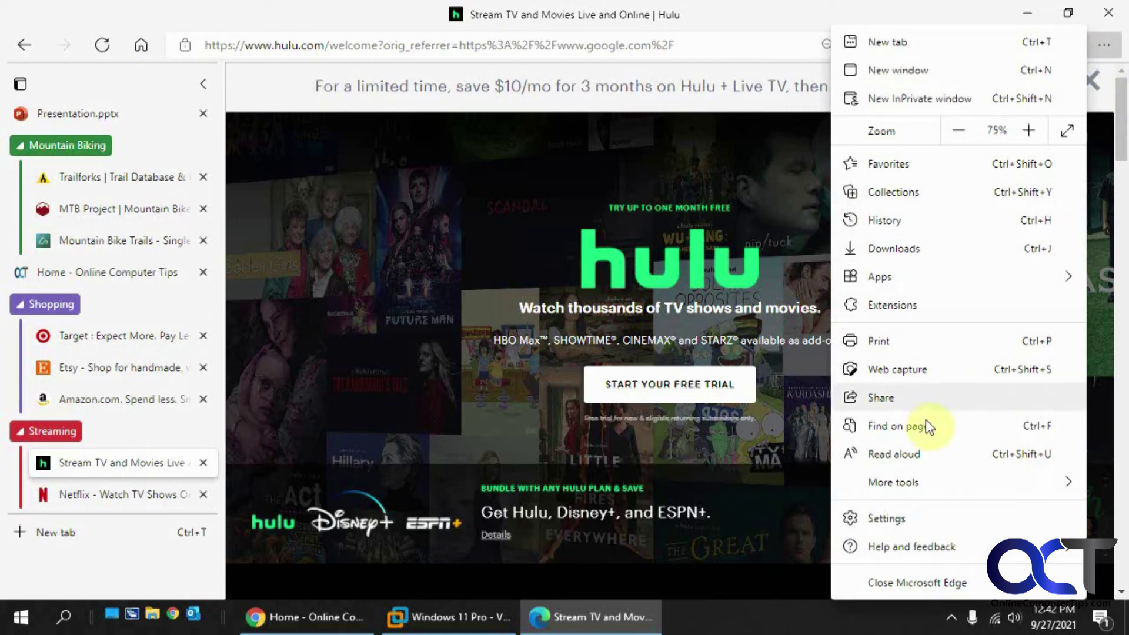
Confirm 'Open tabs from the previous session' under Start, home, and new tabs, then close Edge.
{"action": "left_click", "coordinate": [926, 525]}
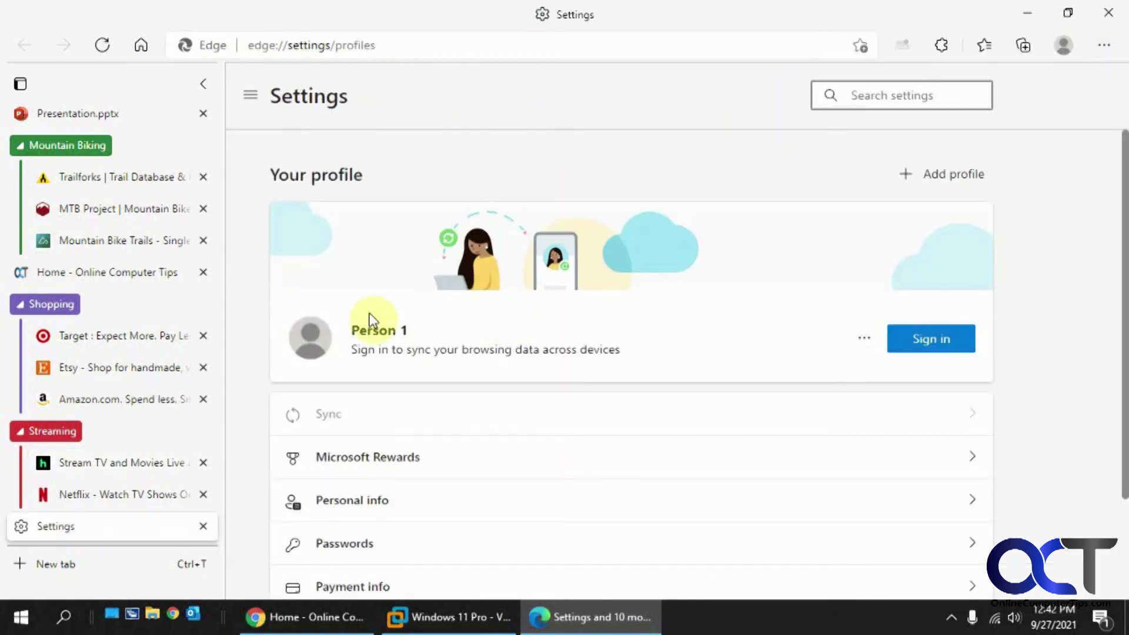
{"action": "scroll", "coordinate": [479, 411], "scroll_direction": "down", "scroll_amount": 2}
{"action": "scroll", "coordinate": [478, 411], "scroll_direction": "up", "scroll_amount": 2}
{"action": "left_click", "coordinate": [250, 96]}
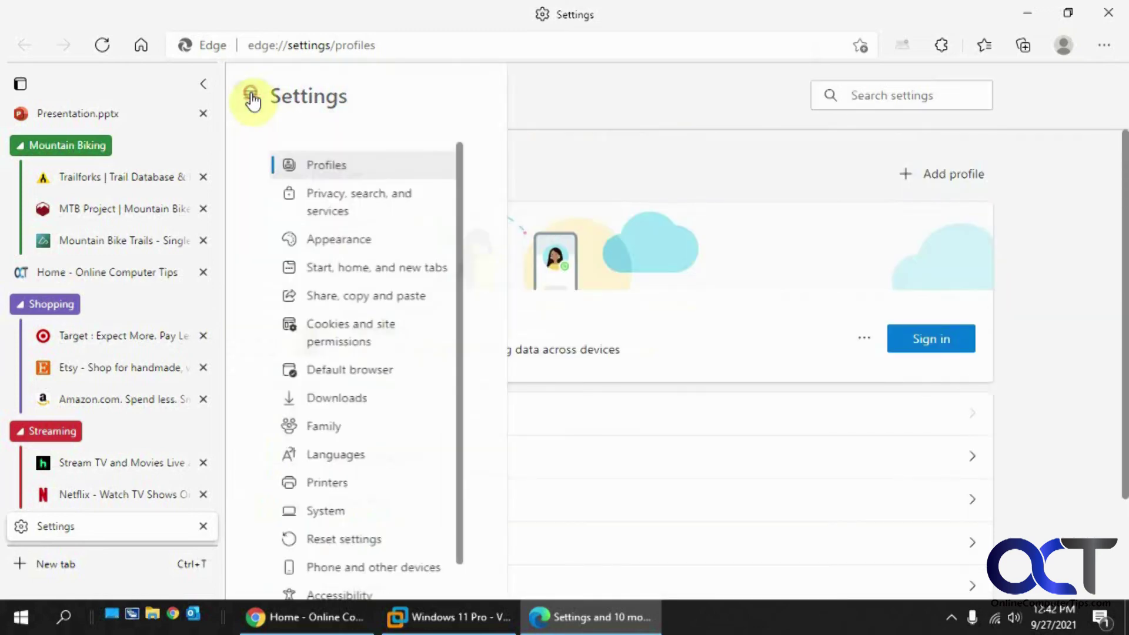
{"action": "left_click", "coordinate": [375, 269]}
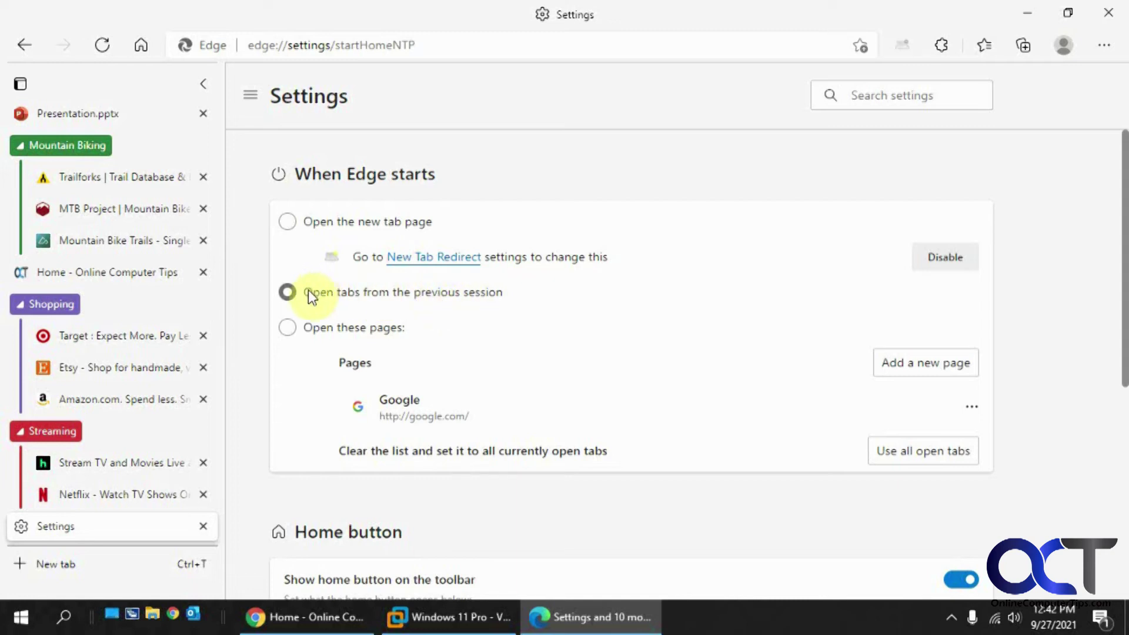
{"action": "left_click", "coordinate": [1108, 13]}
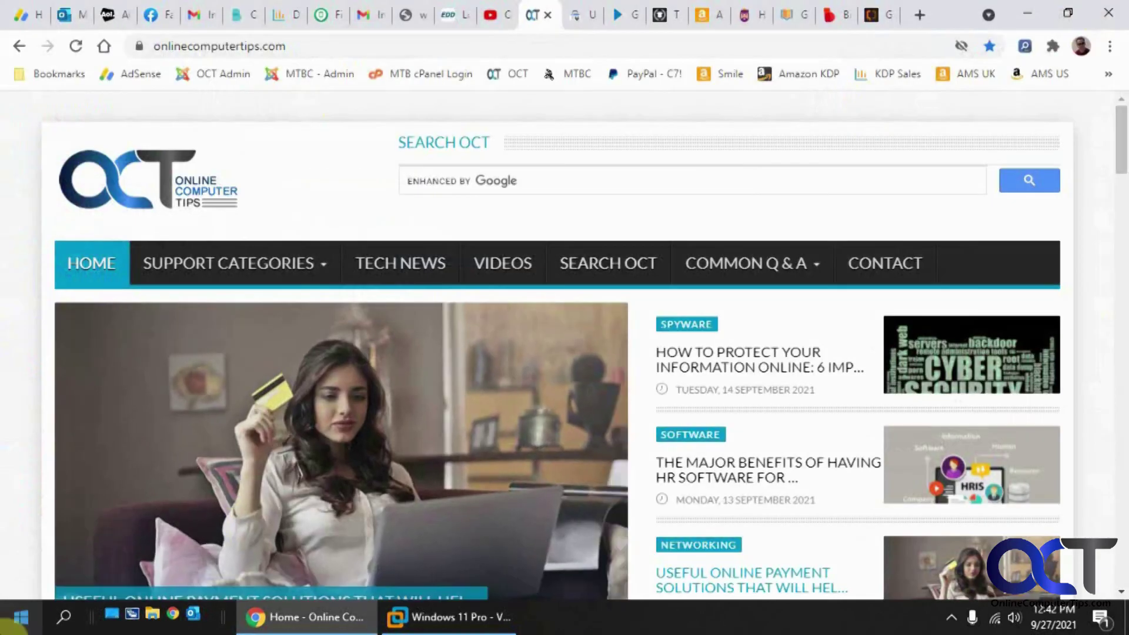
Relaunch Microsoft Edge from the Windows Start menu.
{"action": "left_click", "coordinate": [23, 618]}
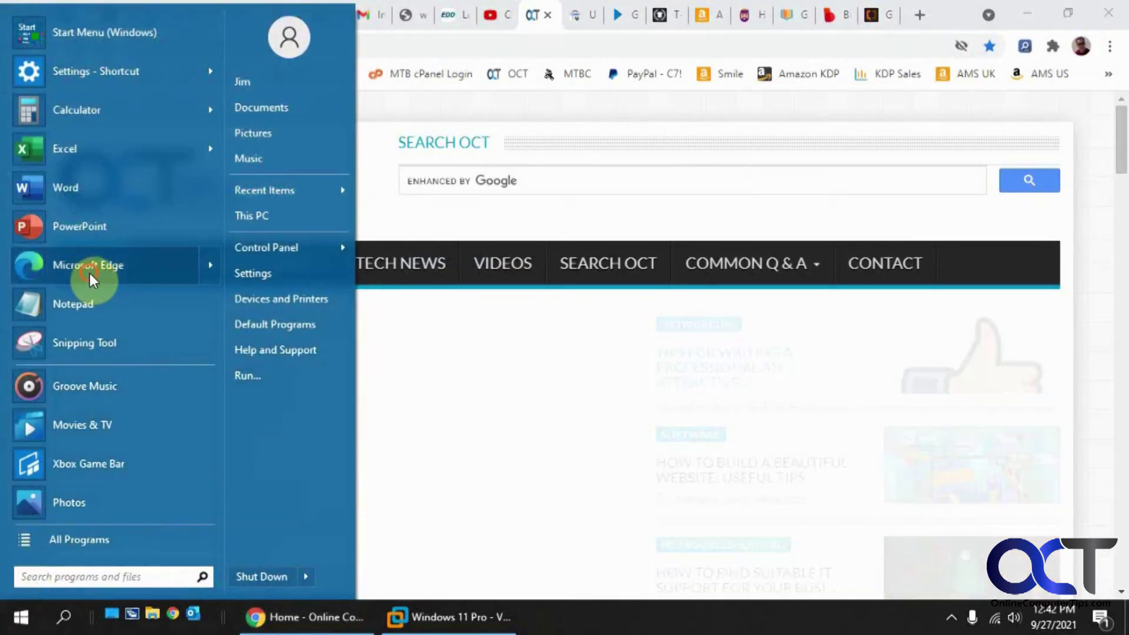
{"action": "left_click", "coordinate": [89, 273]}
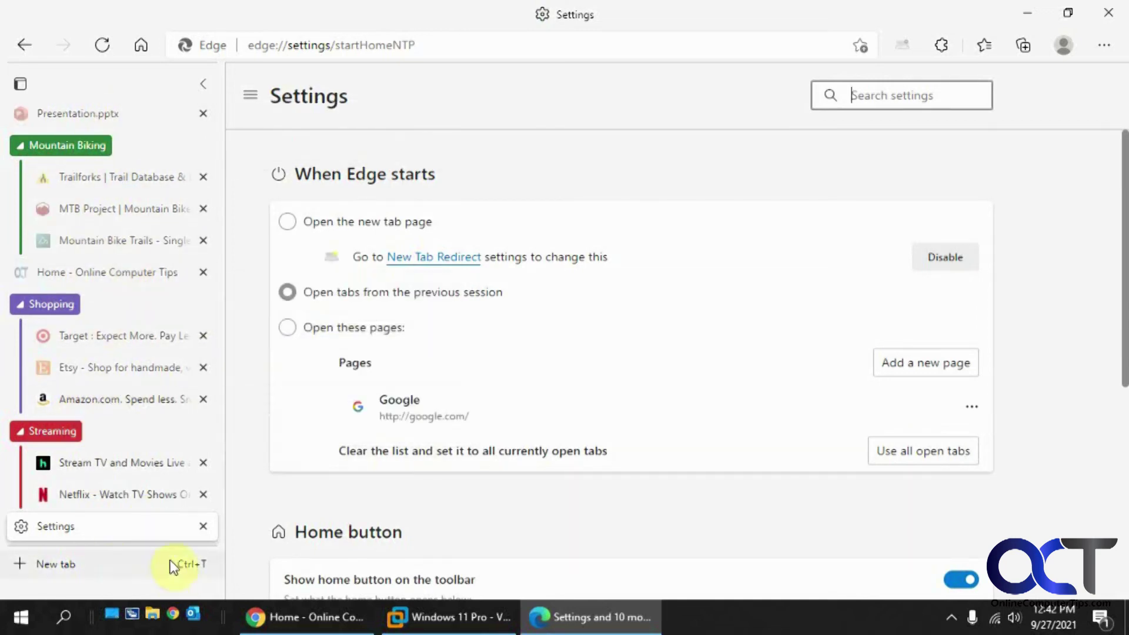
Turn off vertical tabs and close the Settings tab.
{"action": "left_click", "coordinate": [21, 83]}
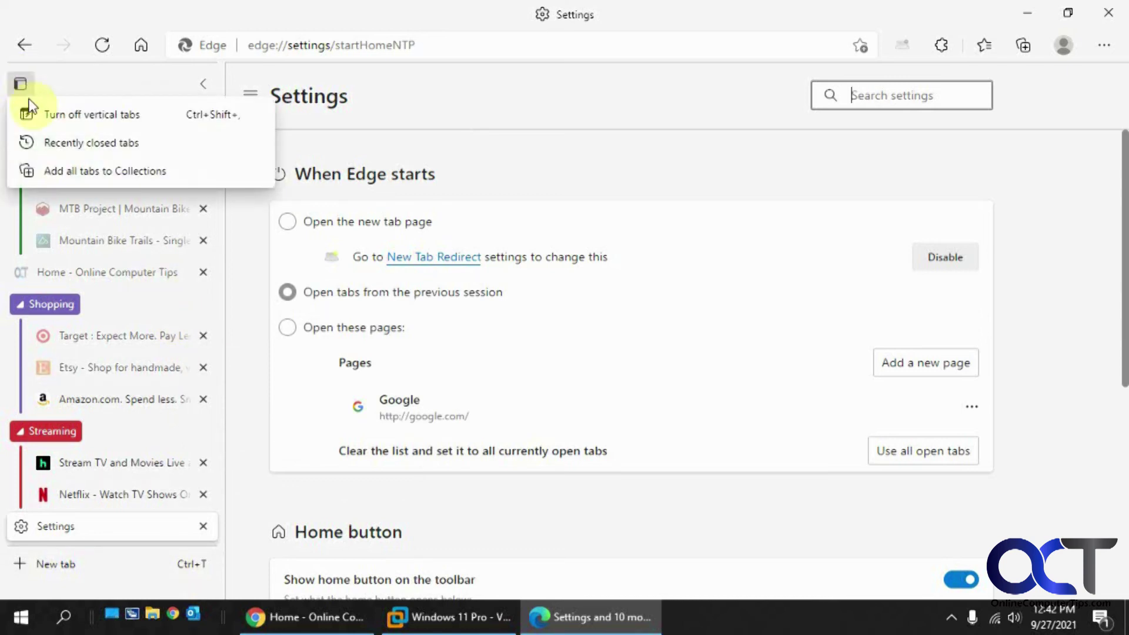
{"action": "left_click", "coordinate": [68, 114]}
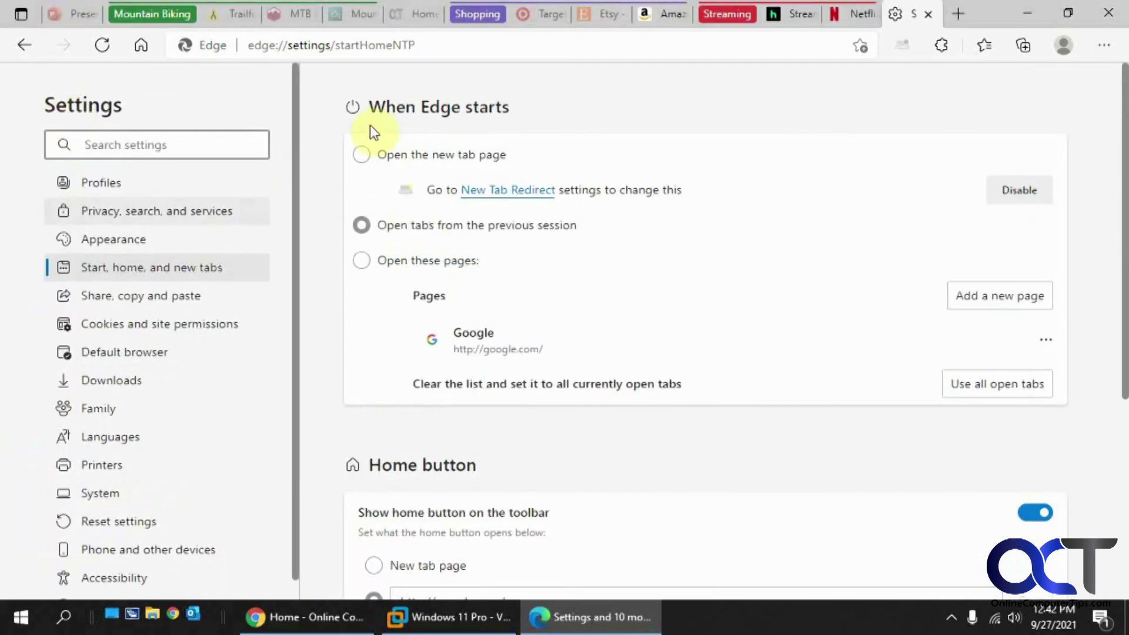
{"action": "left_click", "coordinate": [928, 14]}
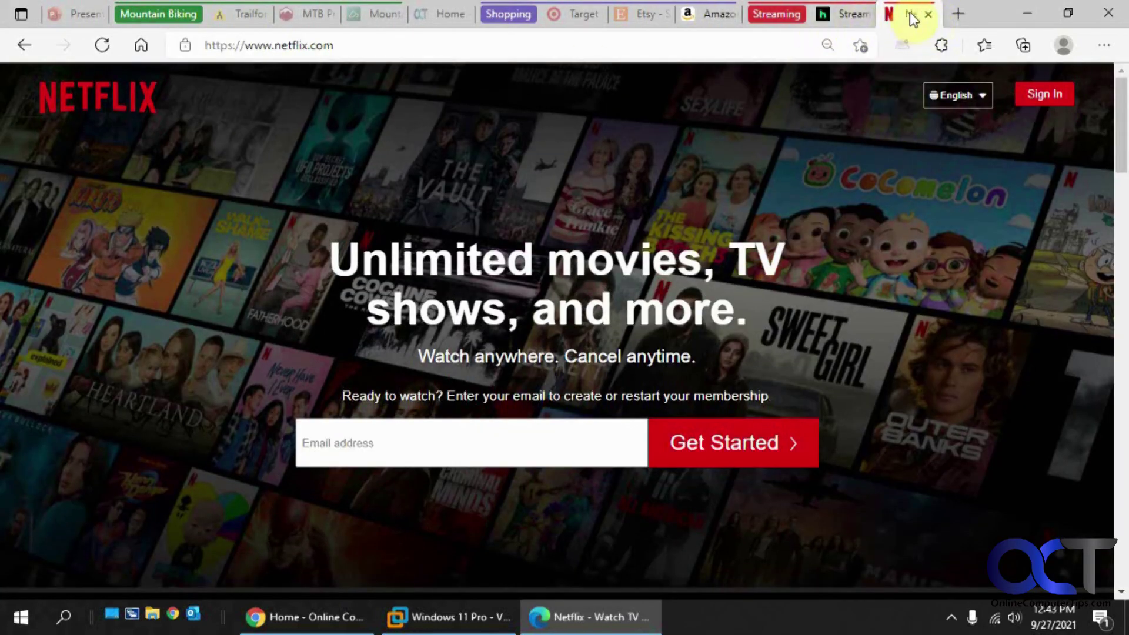
Turn vertical tabs back on from the Netflix tab's menu, then open Target in the Shopping group.
{"action": "right_click", "coordinate": [829, 20]}
{"action": "left_click", "coordinate": [789, 16]}
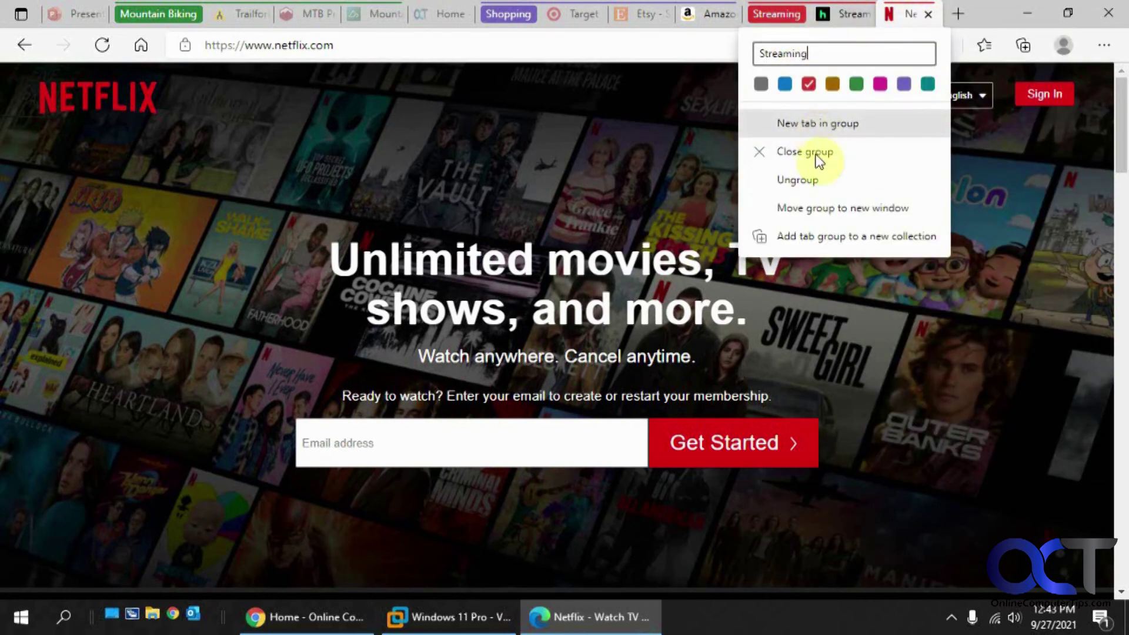
{"action": "left_click", "coordinate": [982, 9]}
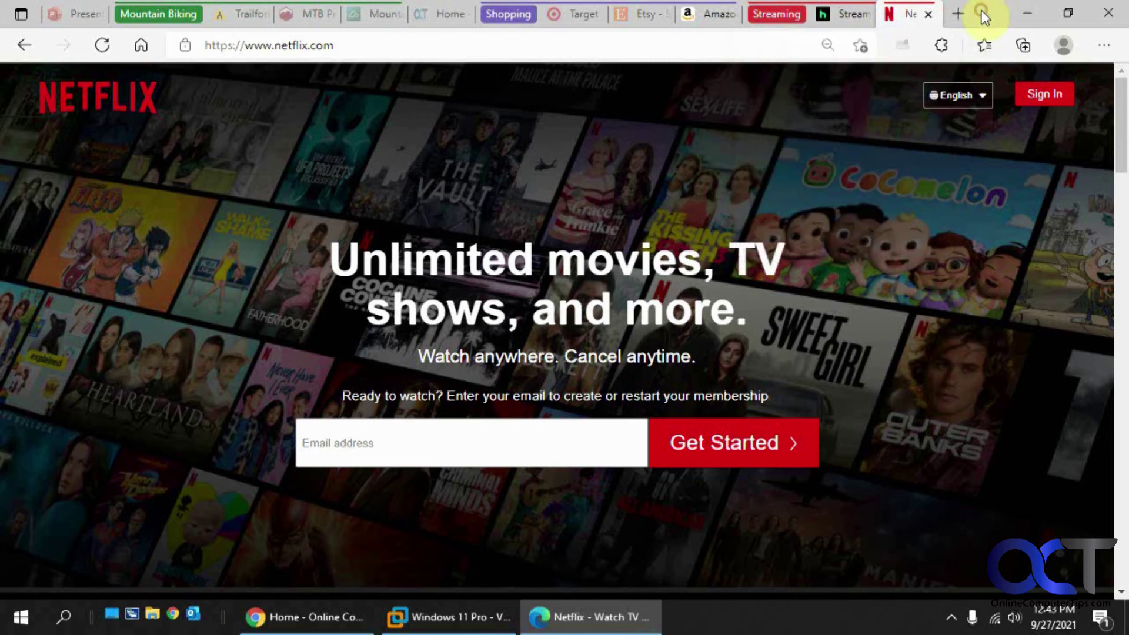
{"action": "right_click", "coordinate": [909, 14]}
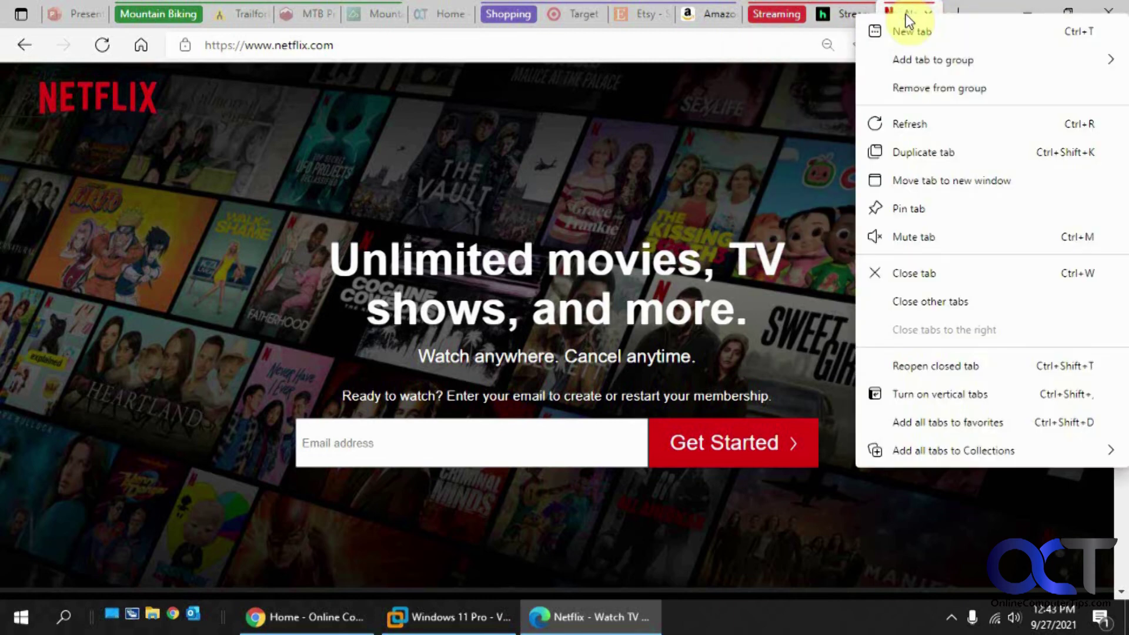
{"action": "left_click", "coordinate": [944, 394]}
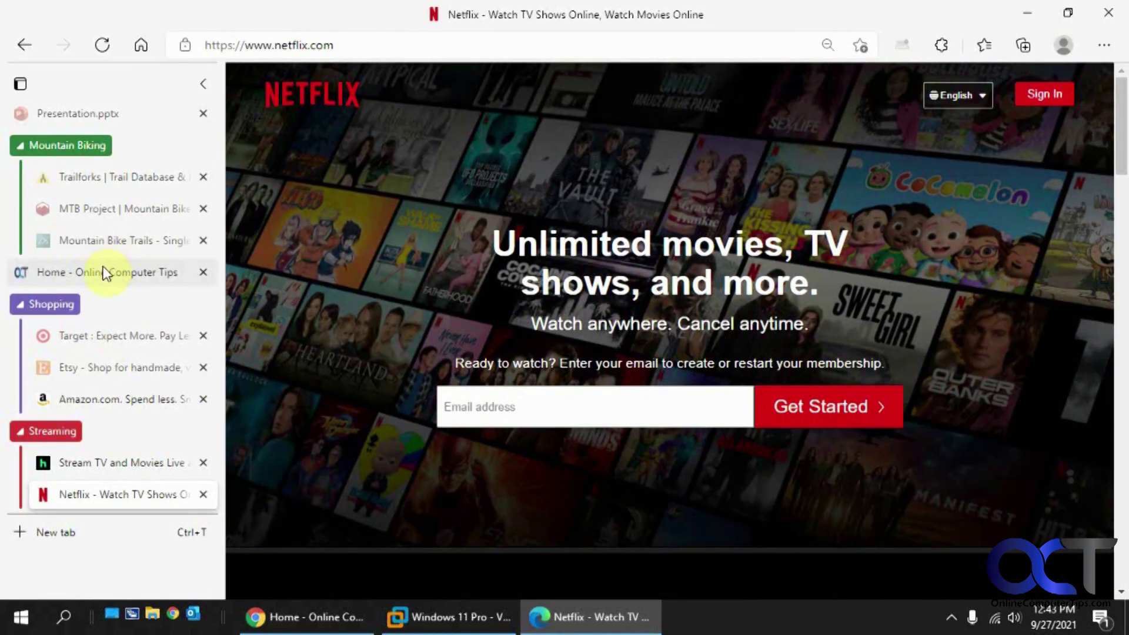
{"action": "left_click", "coordinate": [109, 242]}
{"action": "left_click", "coordinate": [98, 337]}
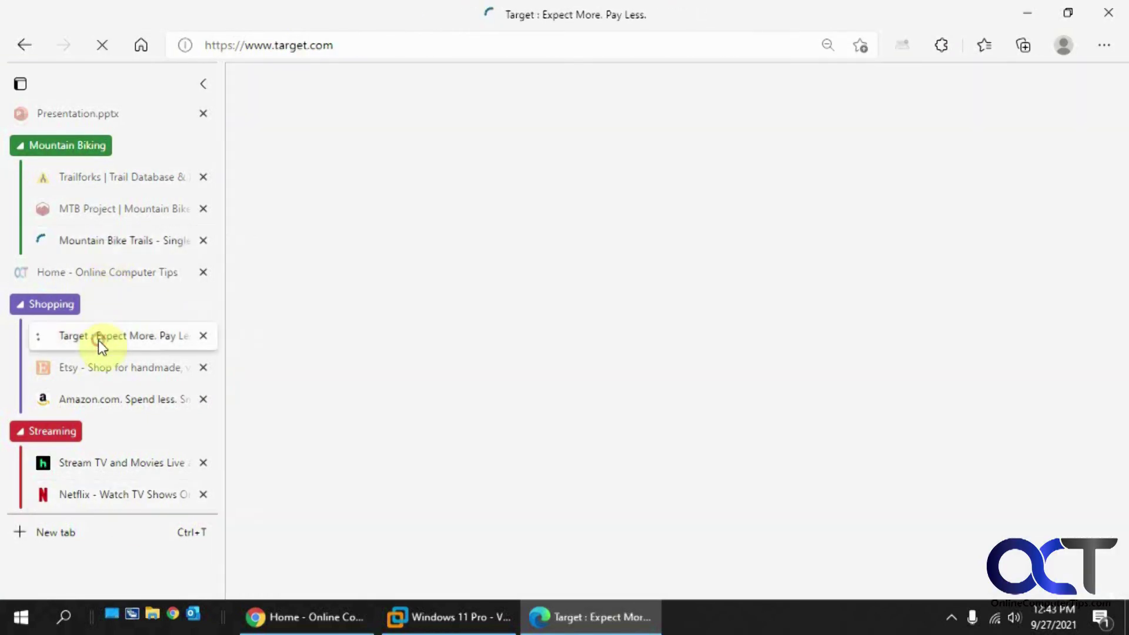